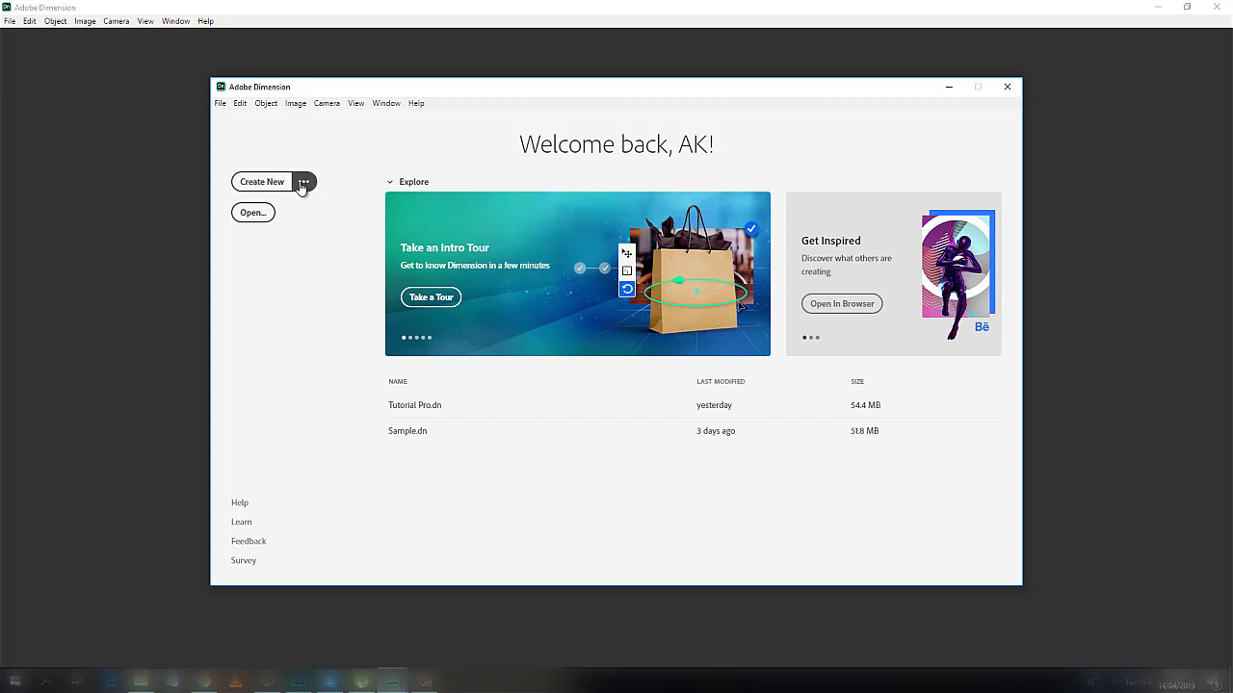
- Create a new blank document with a 1280 × 720 px canvas
left_click(303, 183)
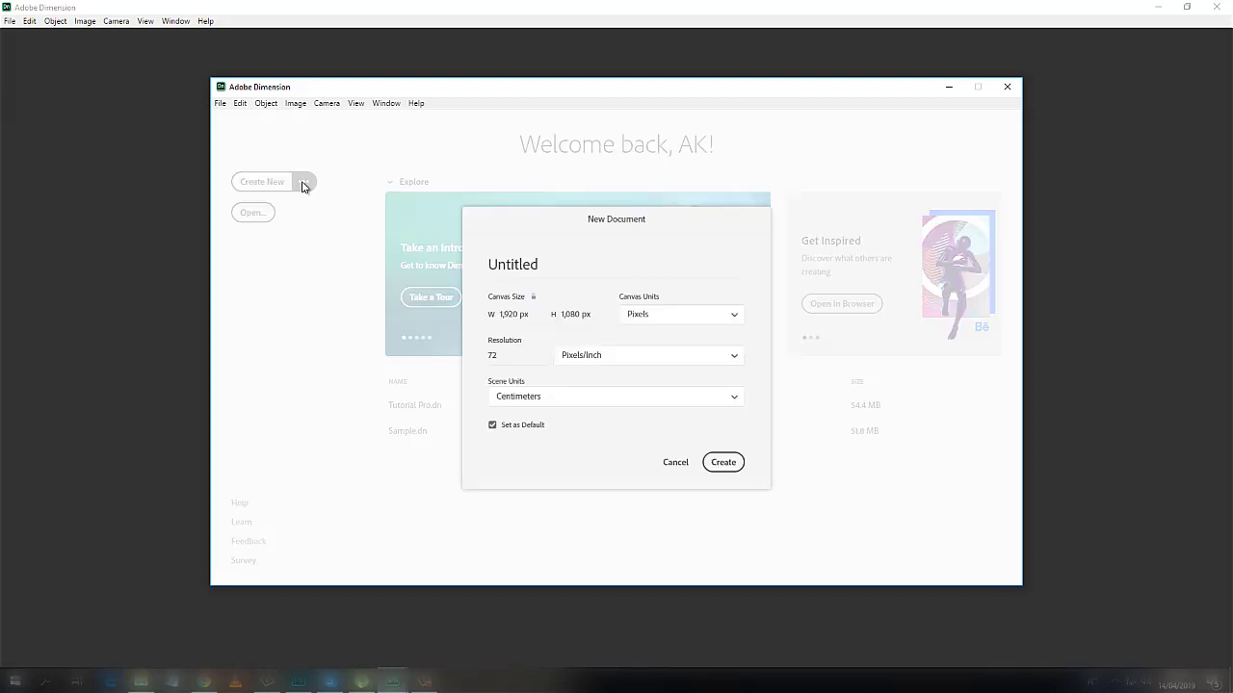
left_click(529, 315)
type("1280")
left_click(563, 321)
type("720")
key("Return")
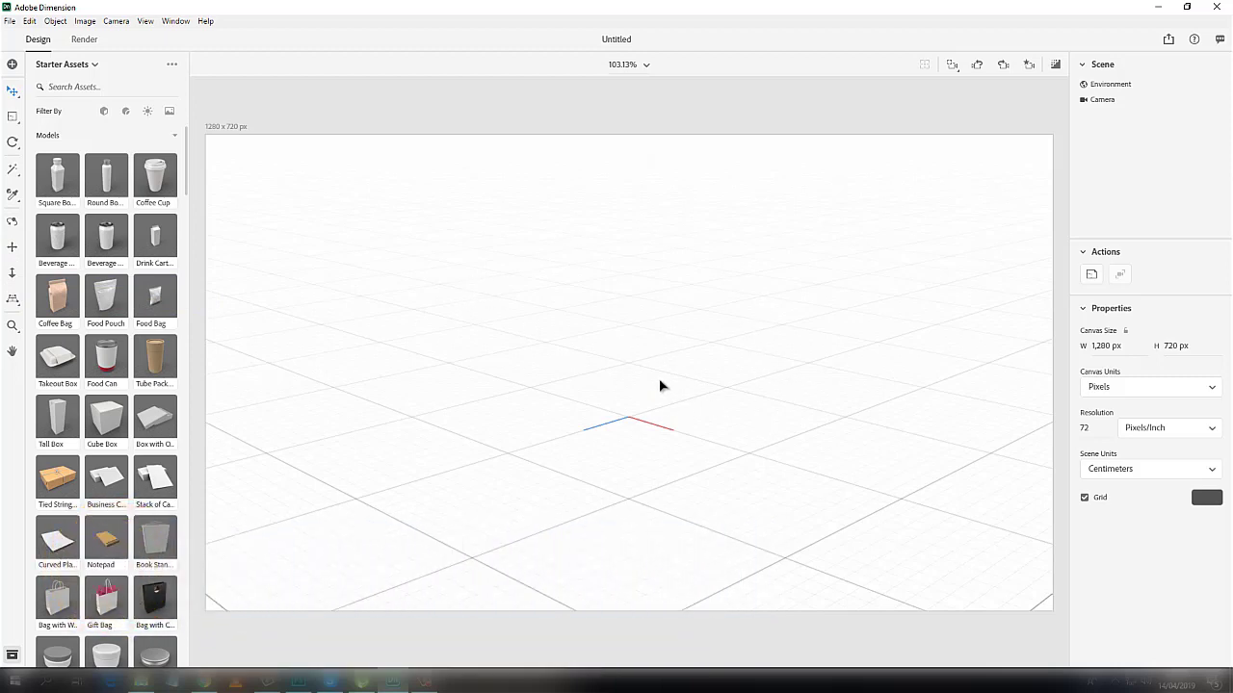
- Set the environment background to the BG.jpg beach-and-pebbles image
left_click(915, 397)
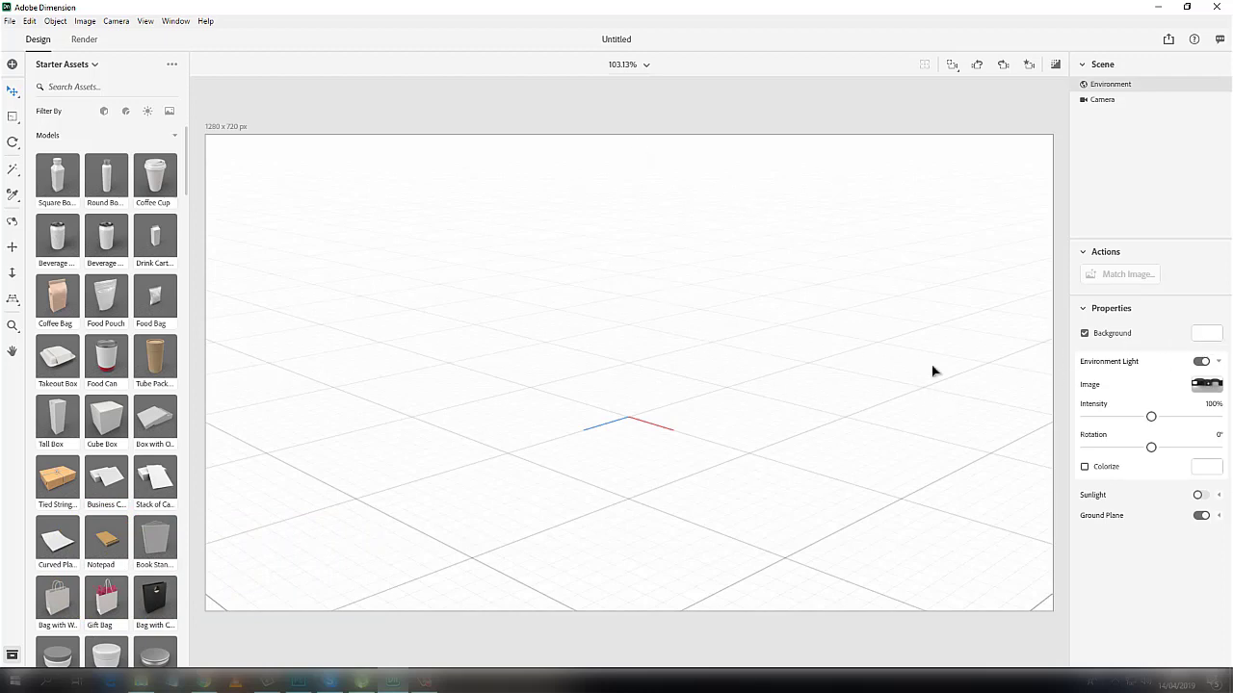
left_click(1207, 334)
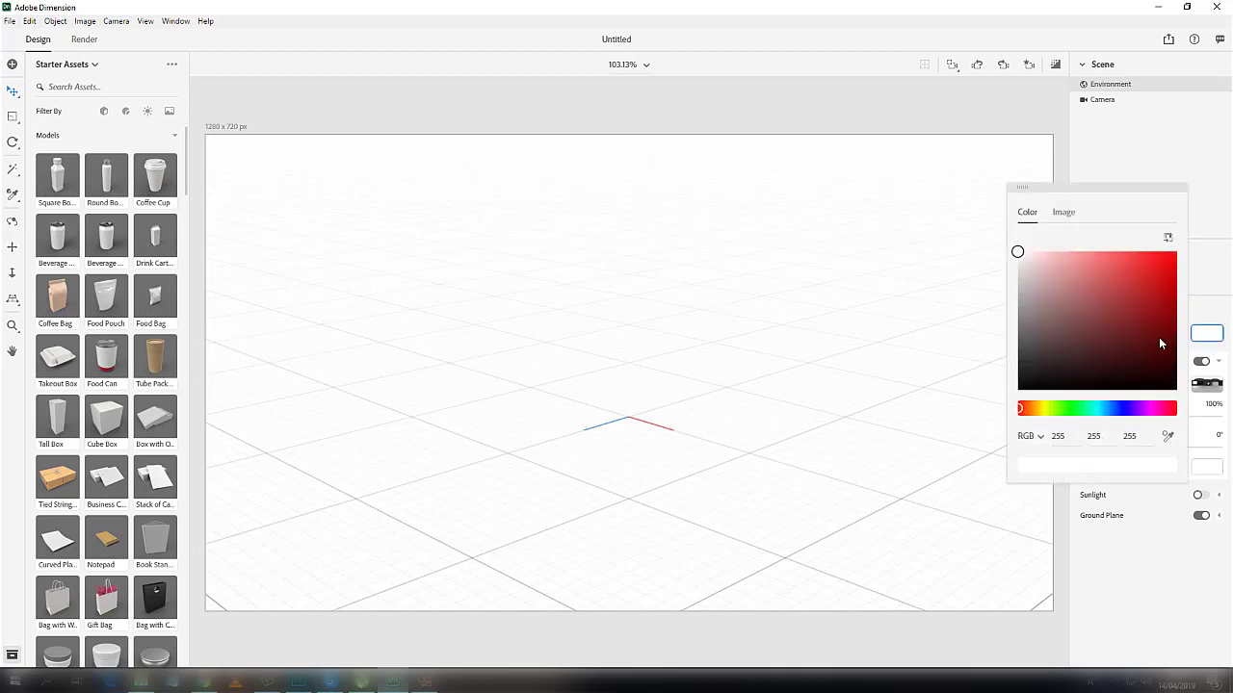
left_click(1066, 215)
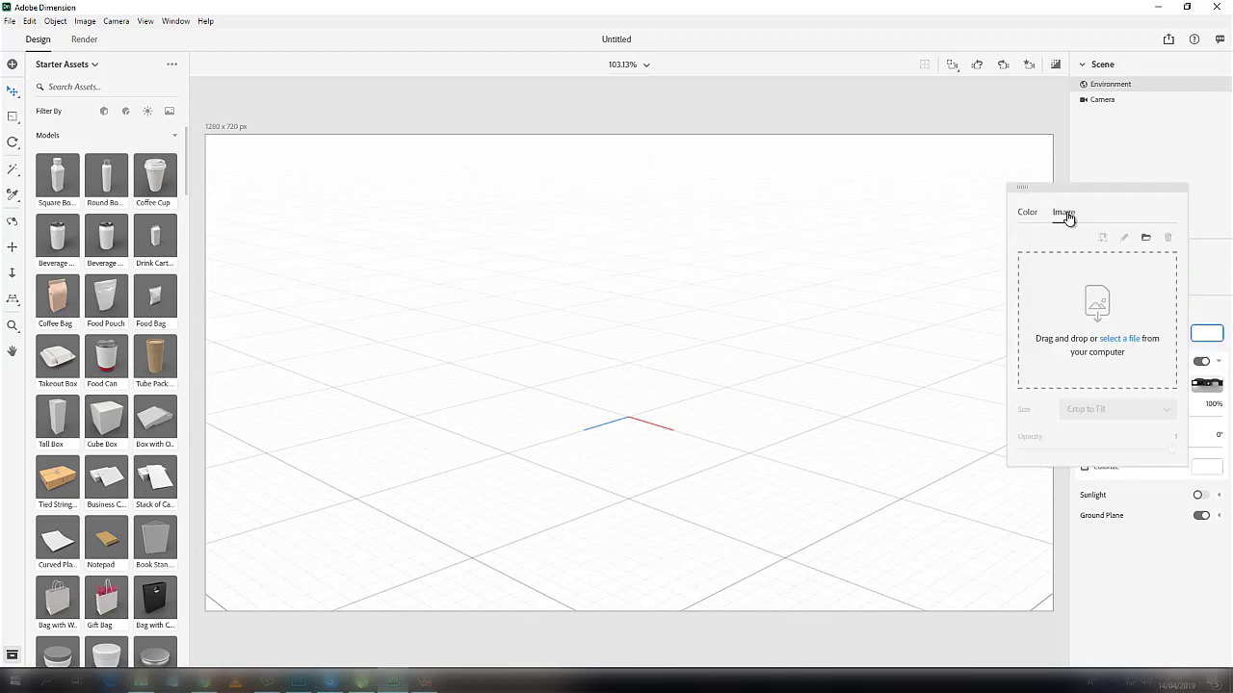
left_click(1147, 239)
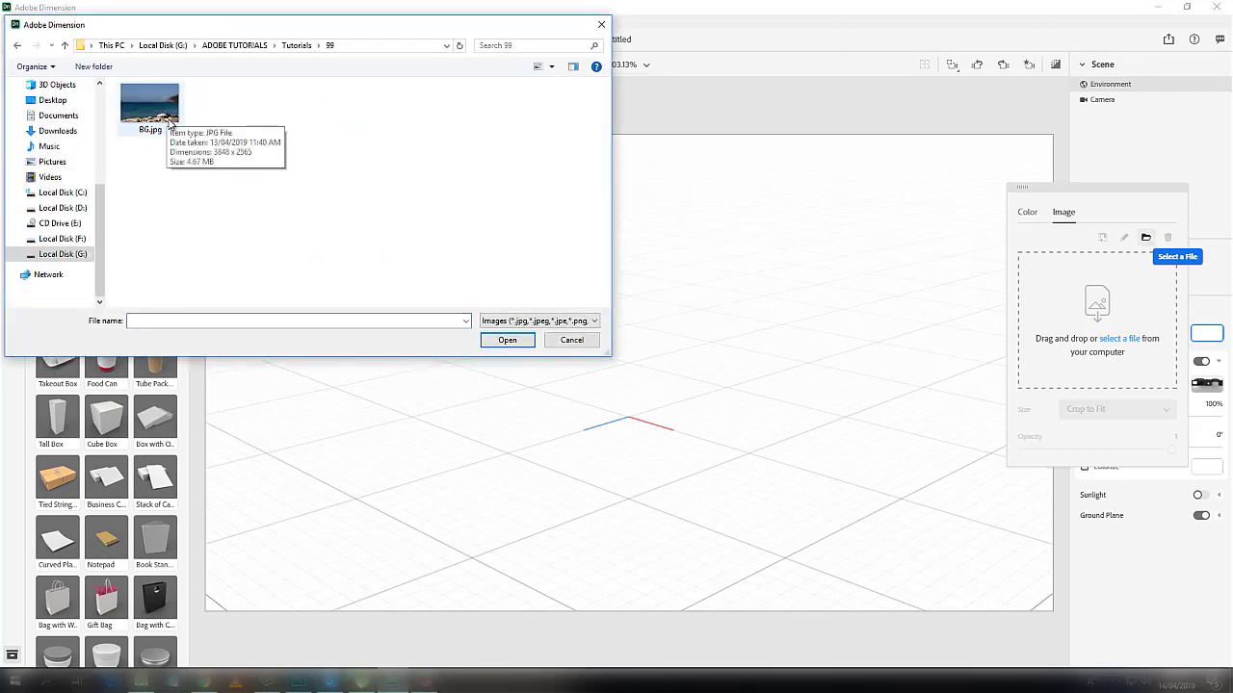
double_click(150, 104)
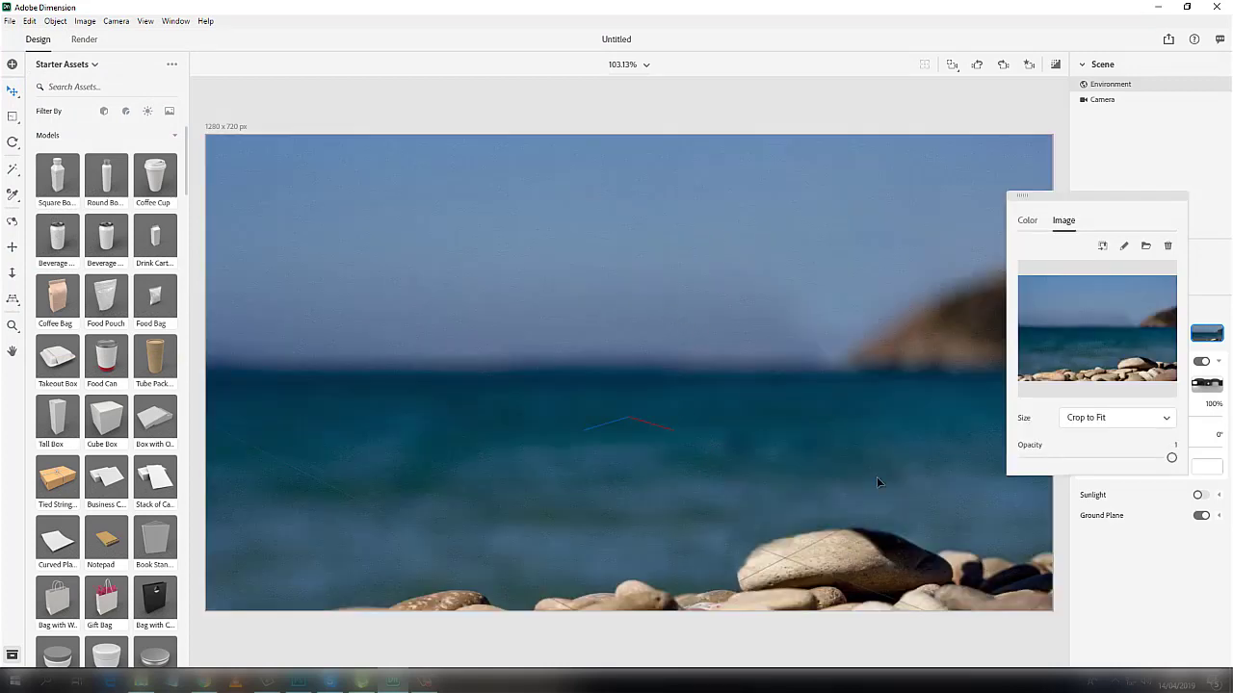
left_click(824, 552)
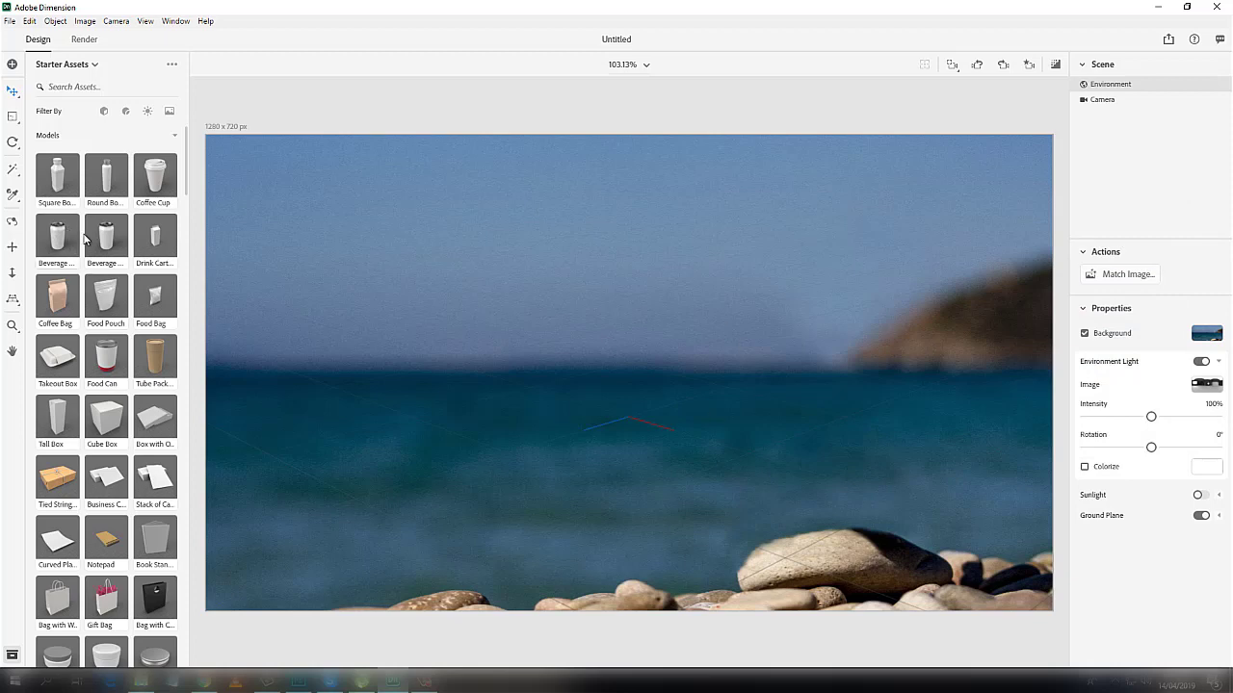
- Add the Beverage Can with Condensation, move it right over the pebbles and rotate it -60° on Z
left_click_drag(60, 253, 548, 520)
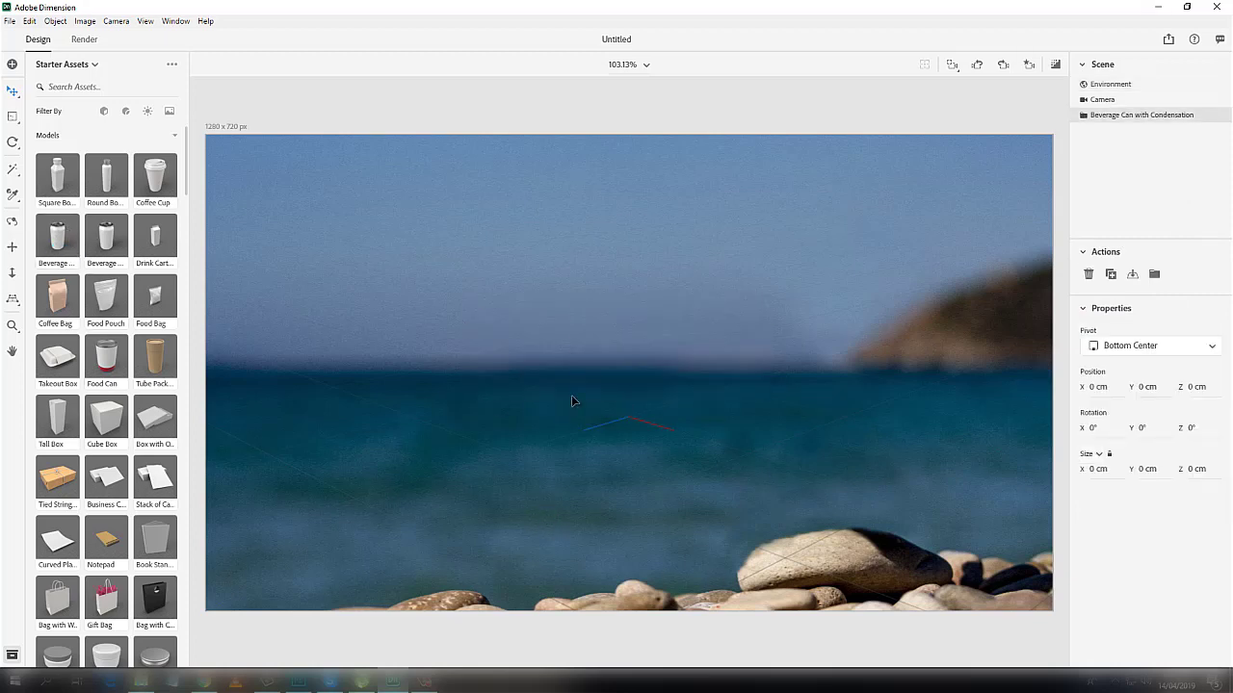
left_click(856, 401)
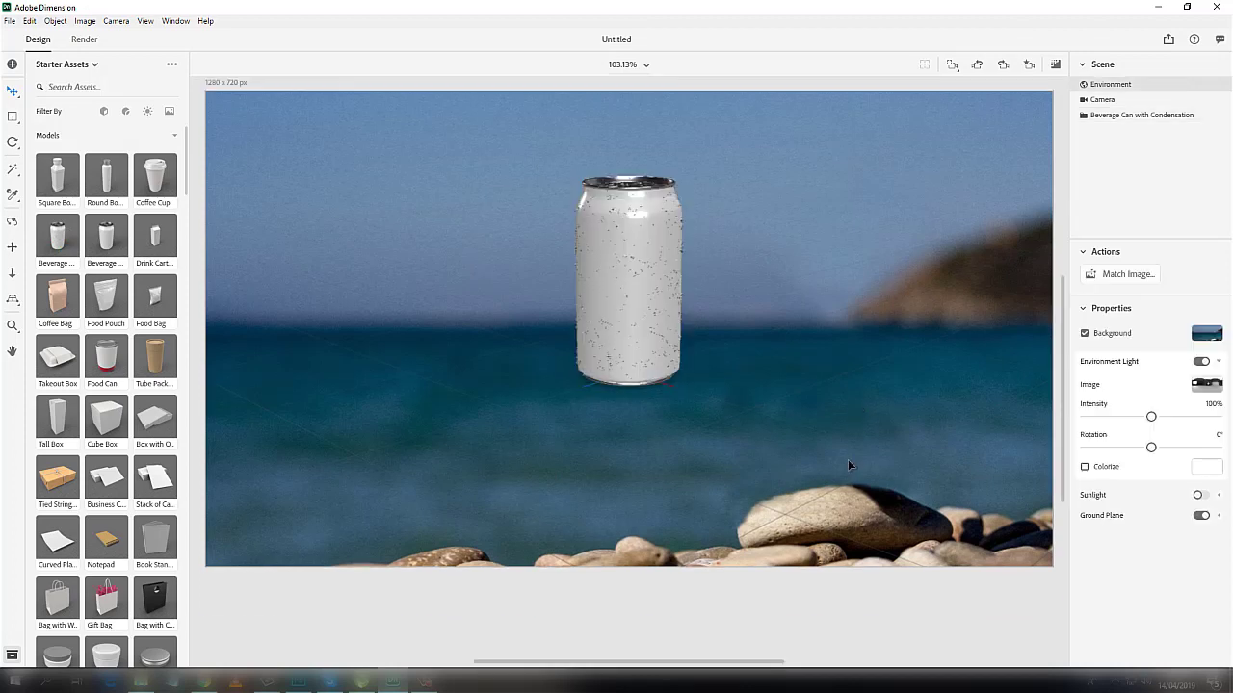
left_click(607, 279)
left_click_drag(677, 386, 857, 487)
left_click_drag(724, 440, 644, 484)
left_click(12, 142)
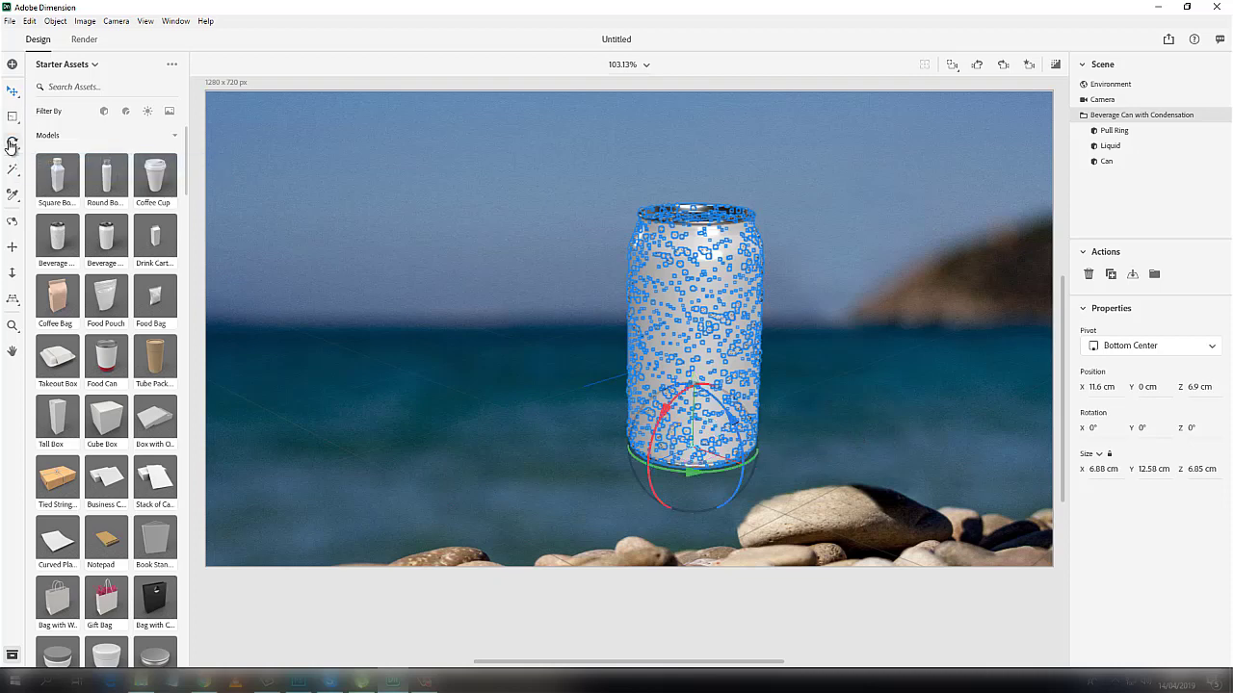
left_click_drag(720, 408, 770, 482)
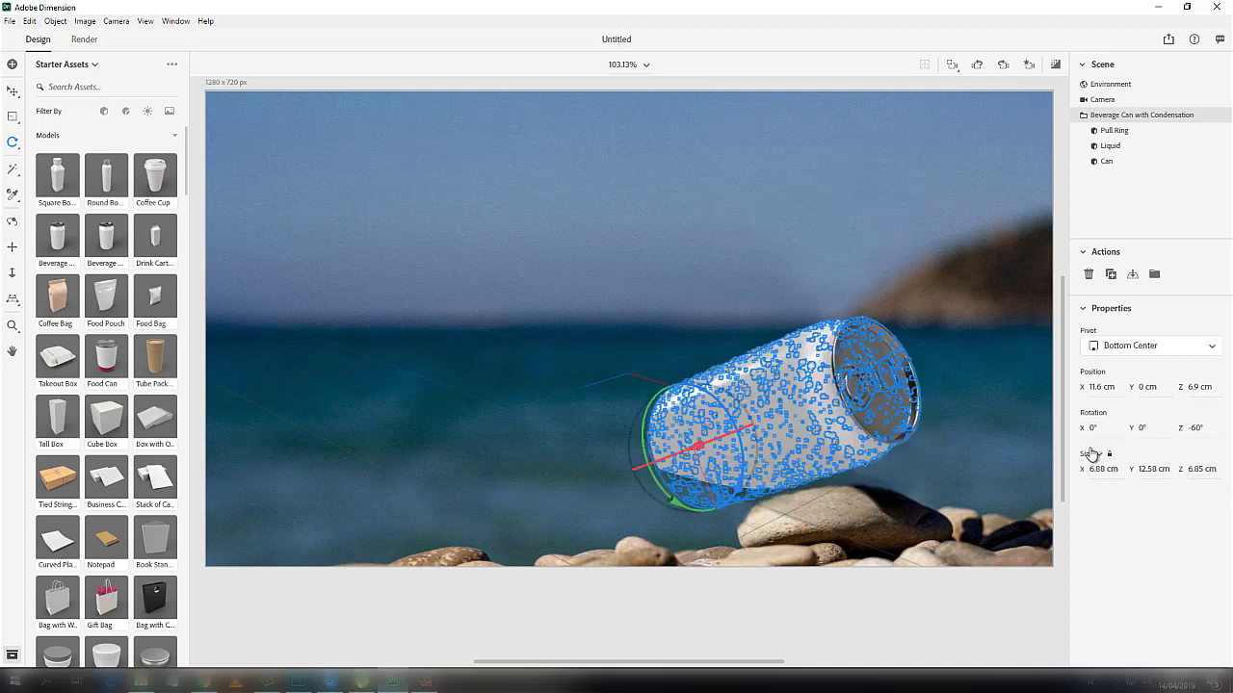
- Raise the can up and to the right with the Move gizmo
left_click(11, 90)
left_click_drag(737, 433, 797, 462)
key("Escape")
left_click(806, 428)
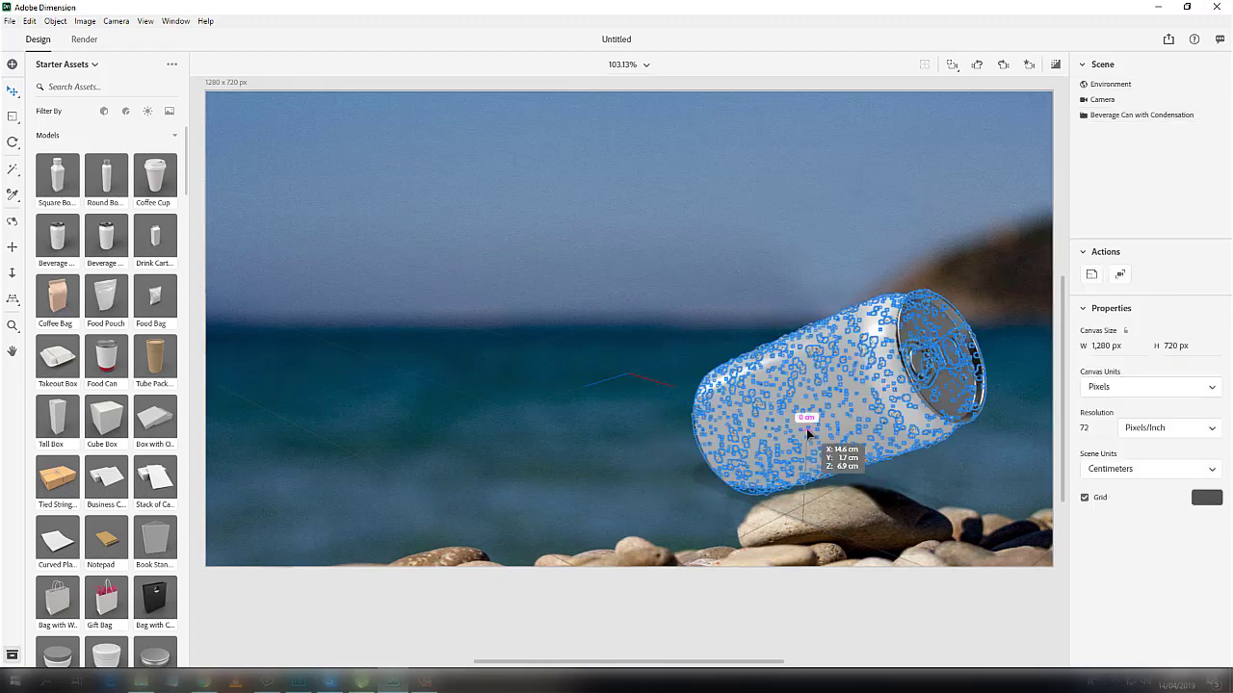
left_click_drag(796, 423, 809, 416)
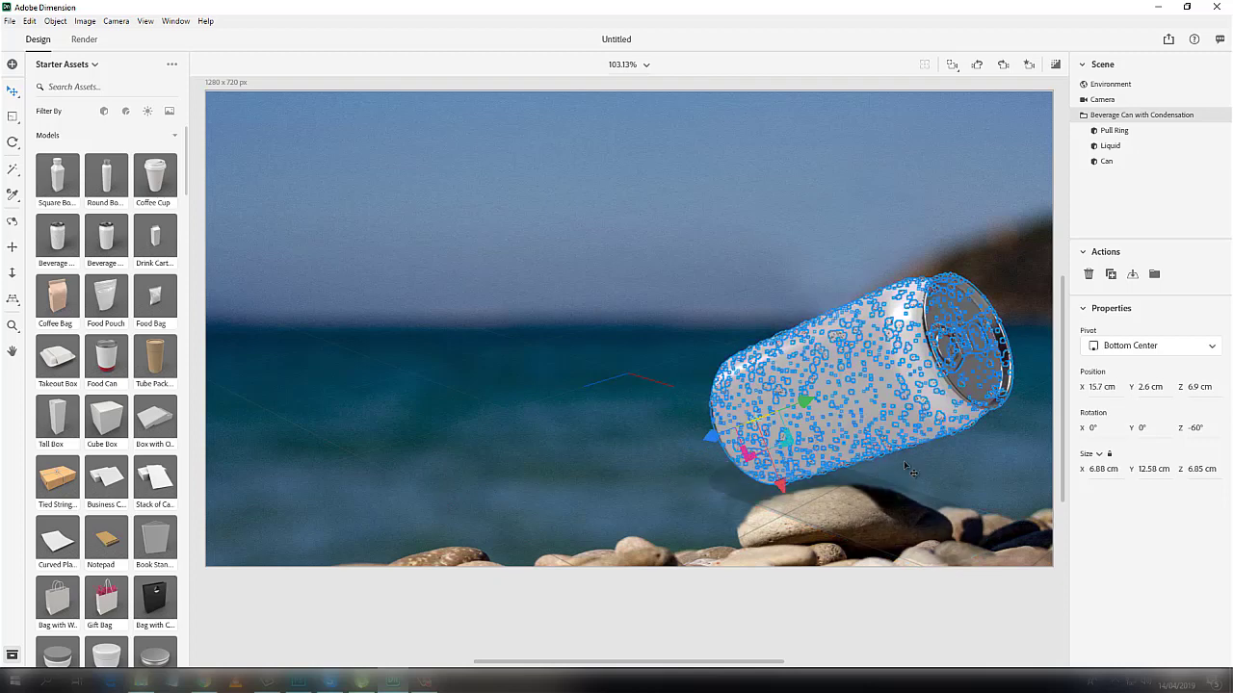
- Tilt the can to -75° on Z and bring it forward onto the pebbles
key("r")
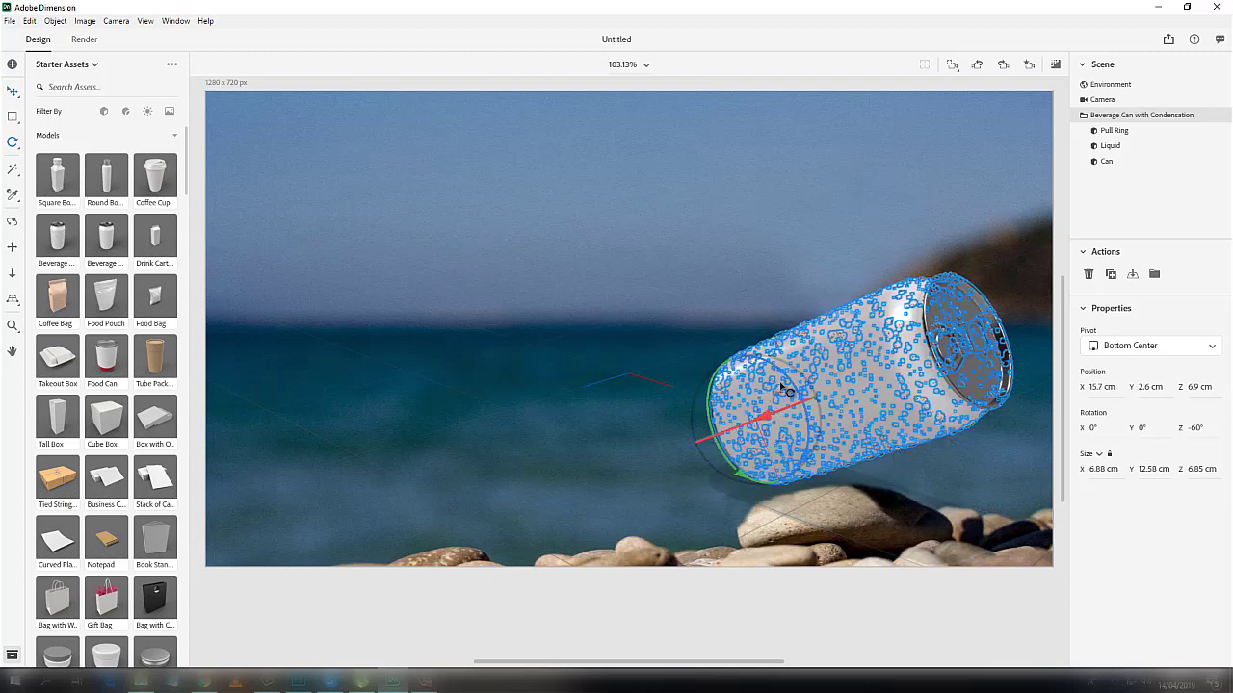
left_click_drag(795, 393, 801, 405)
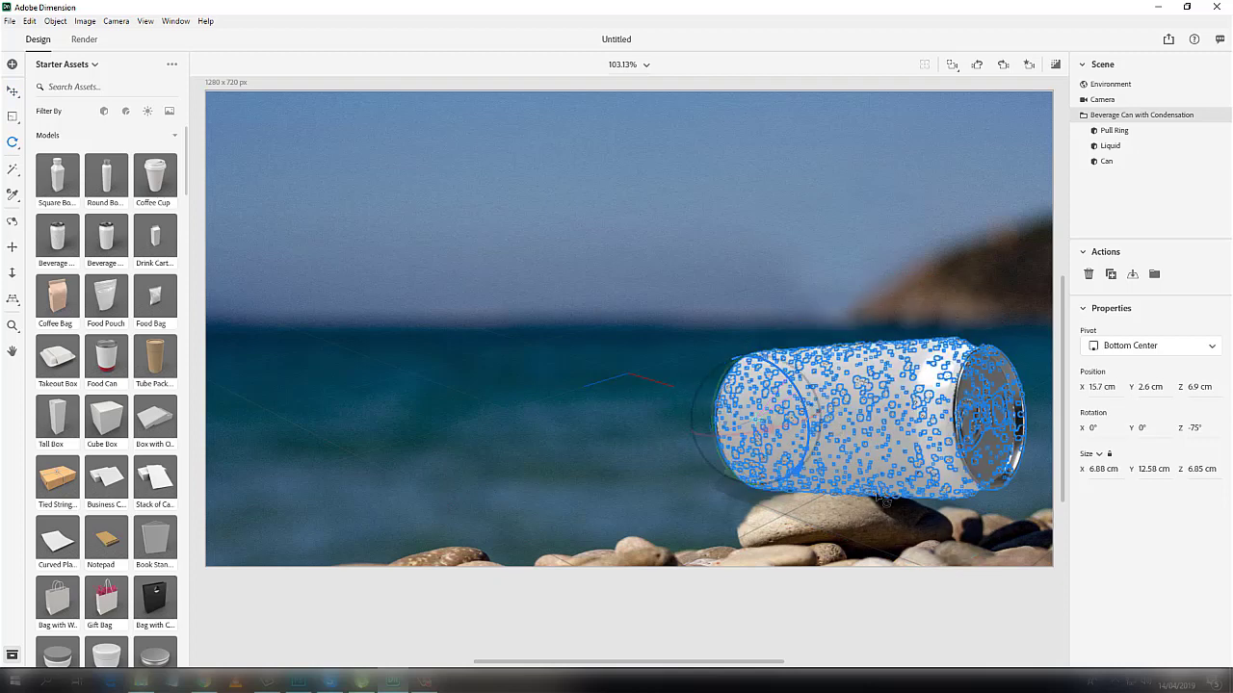
key("v")
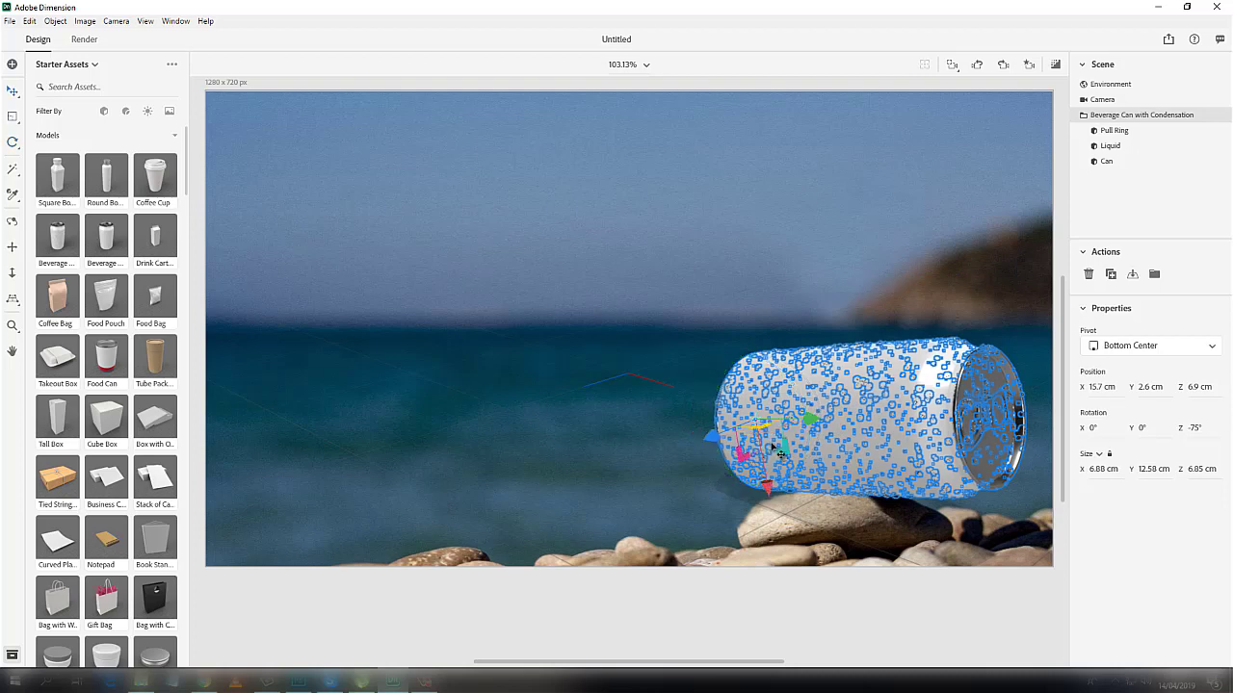
left_click_drag(713, 451, 674, 486)
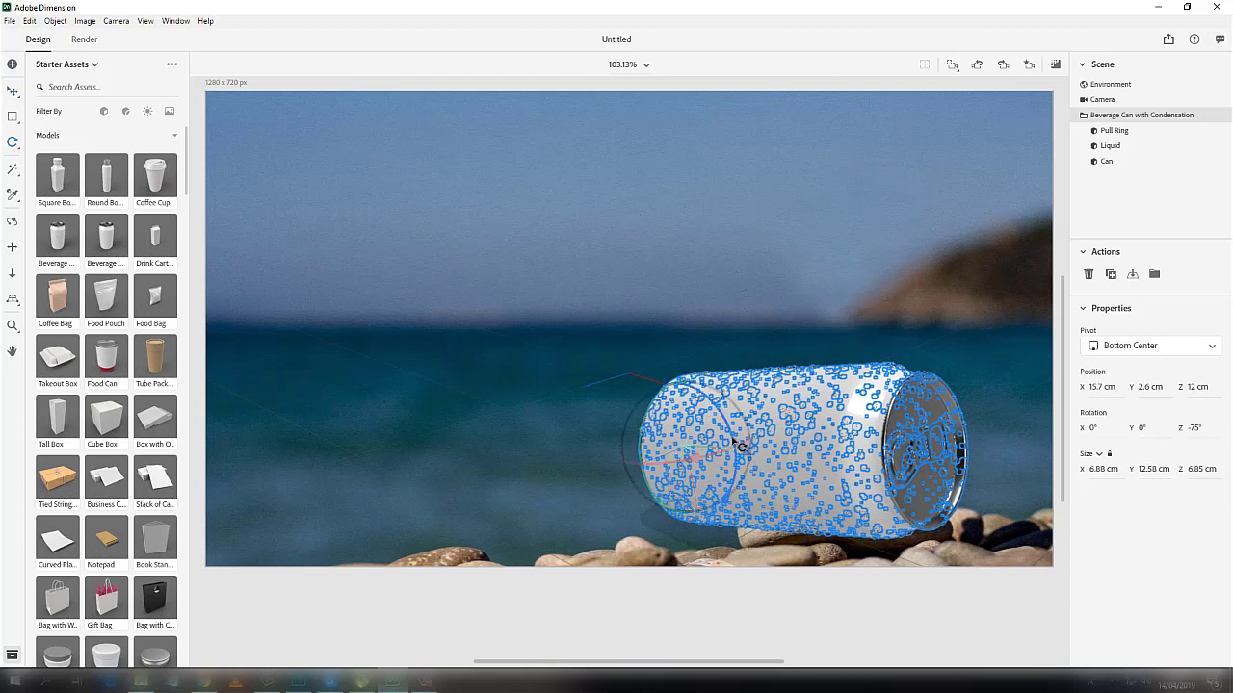
key("r")
left_click_drag(730, 425, 713, 395)
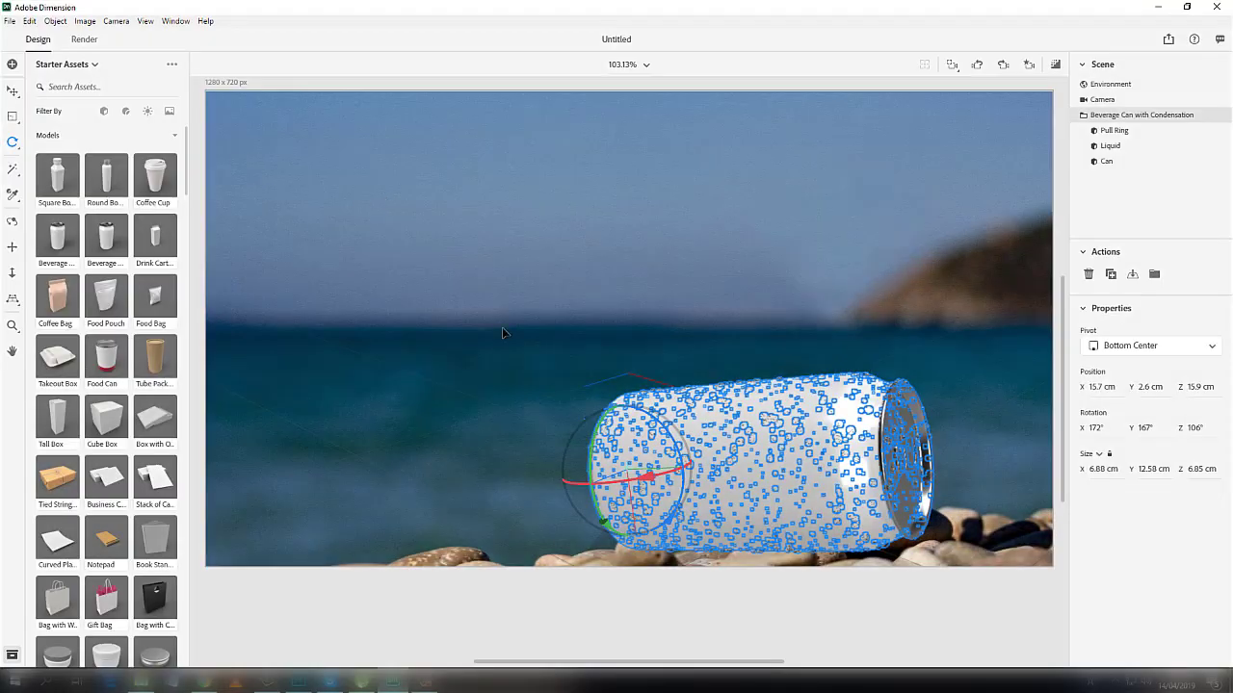
left_click(502, 332)
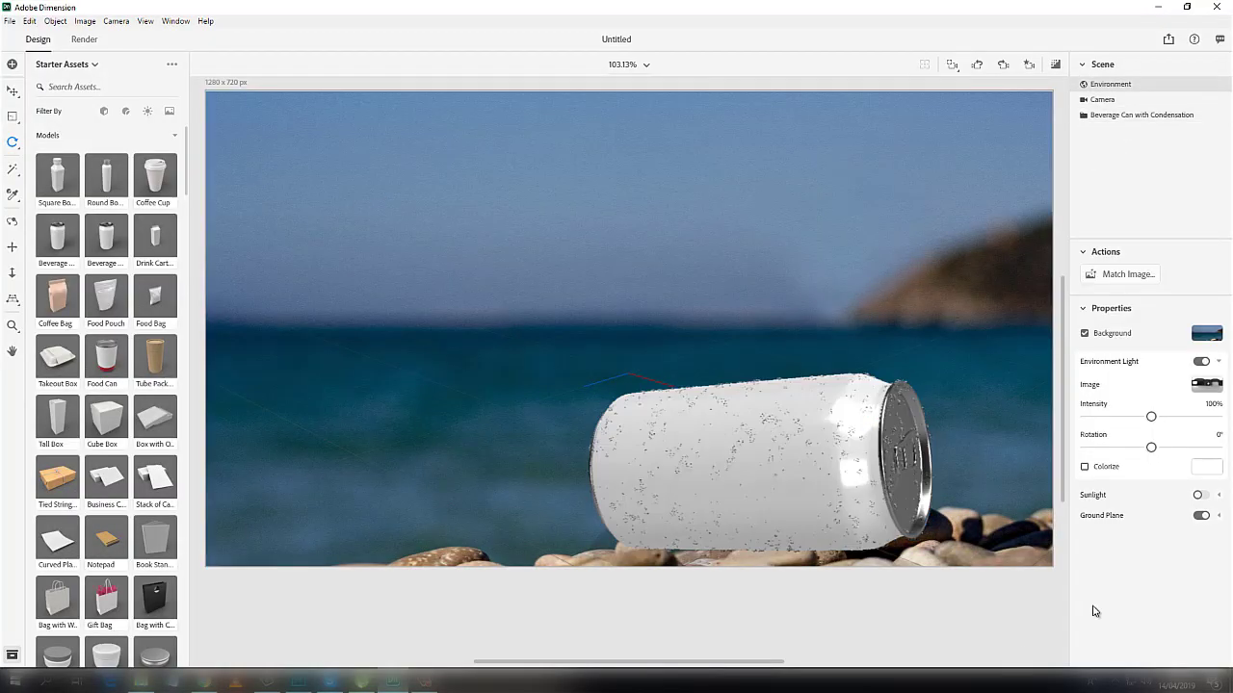
- Expand the Beverage Can in the Scene panel and select the Can part's Can Material
left_click(796, 601)
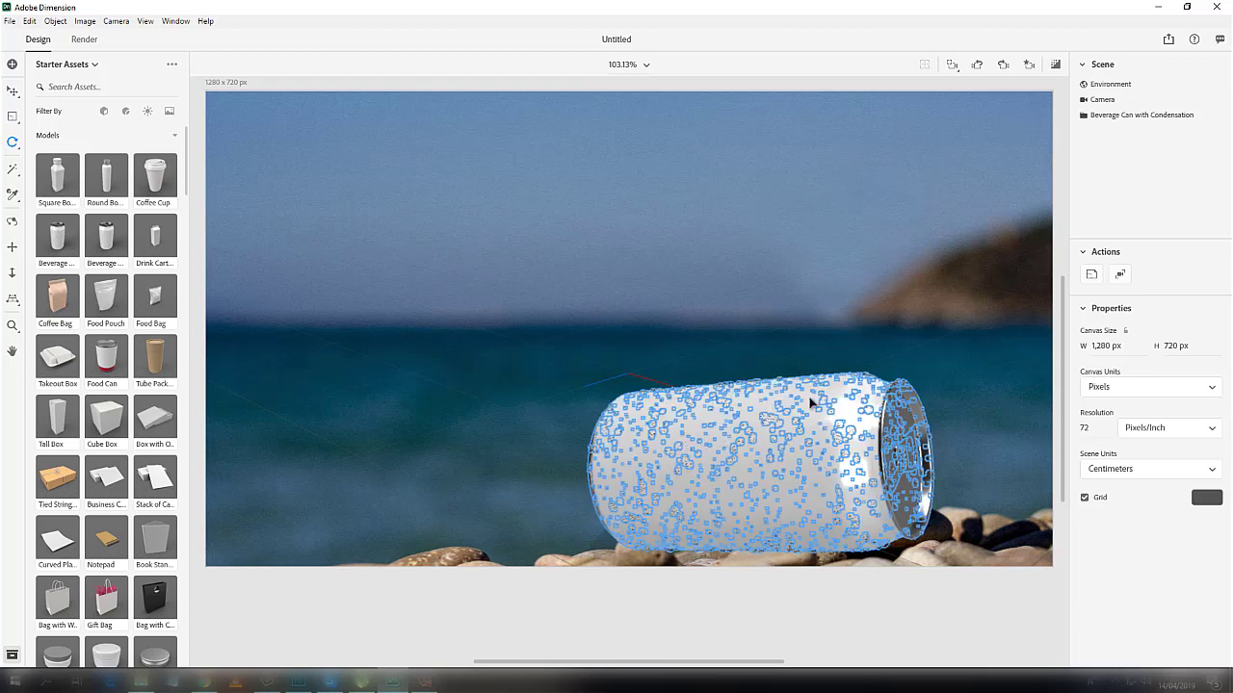
left_click(1083, 116)
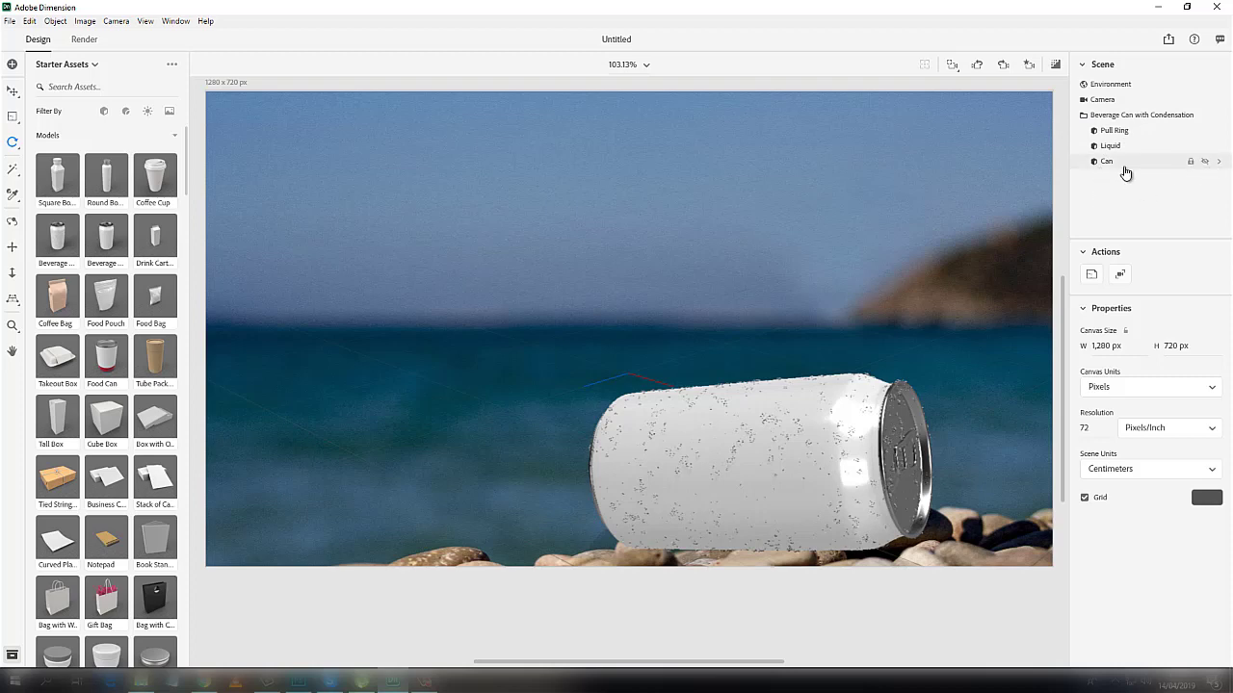
left_click(1217, 164)
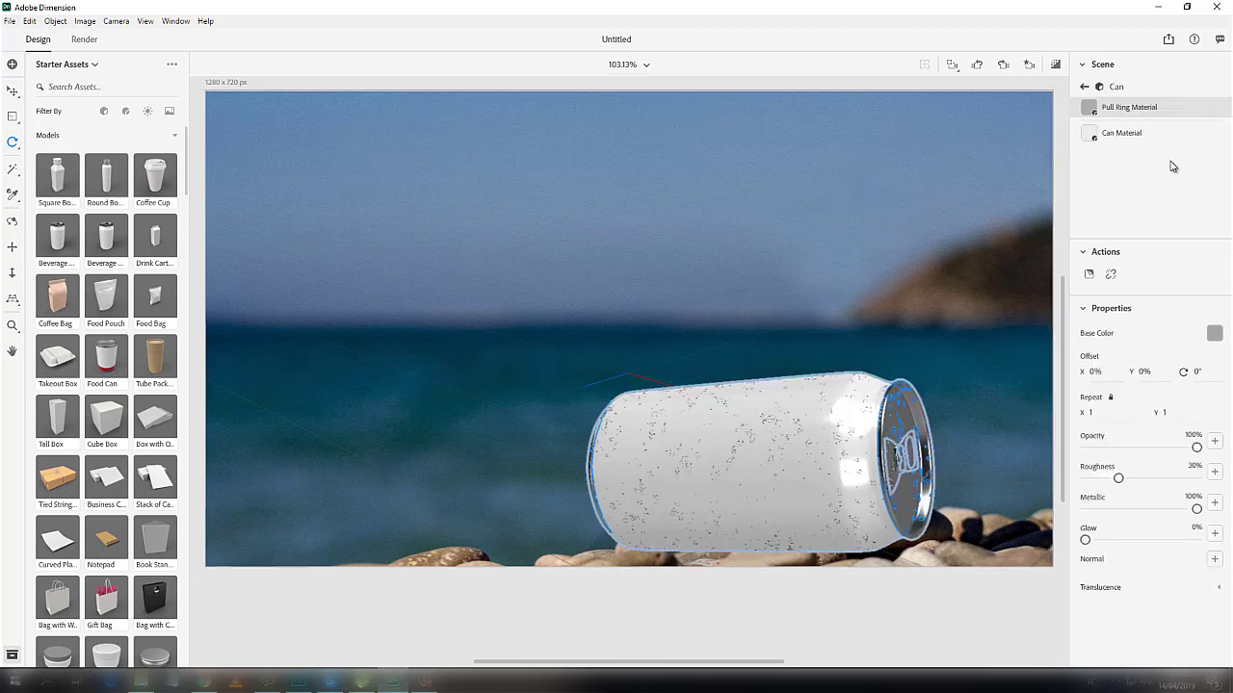
left_click(1133, 140)
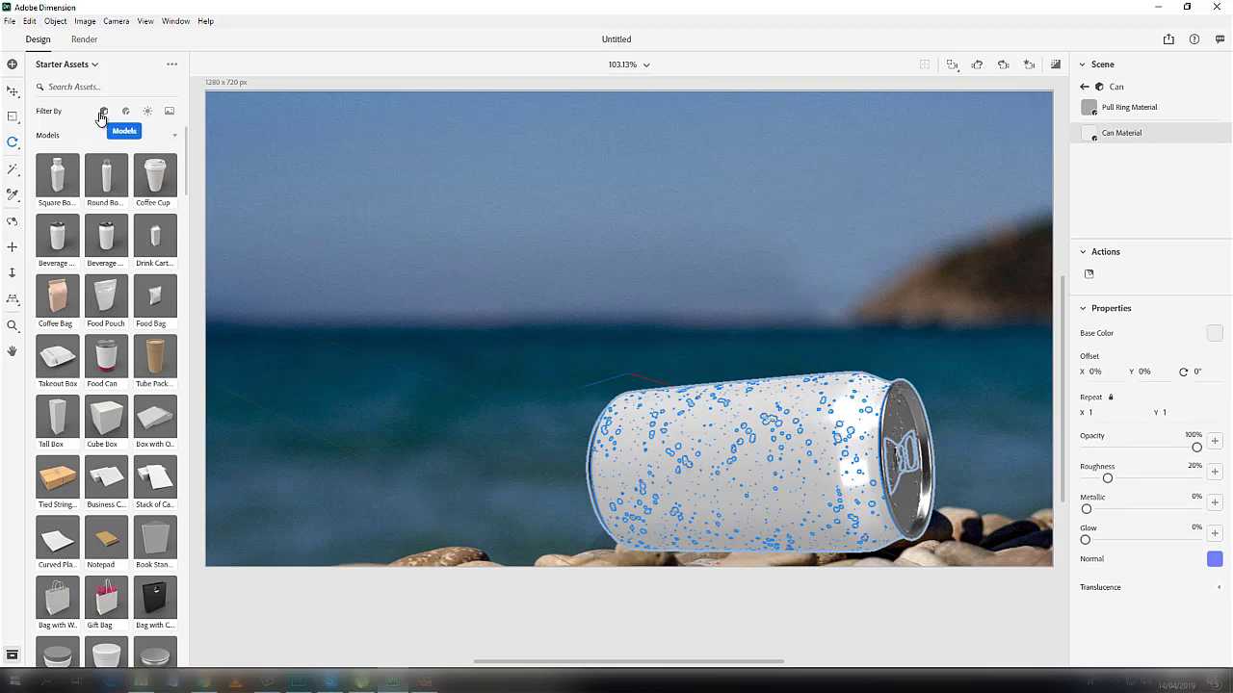
- Replace Can Material with the Metal starter material for a chrome finish
scroll(87, 330, "down", 15)
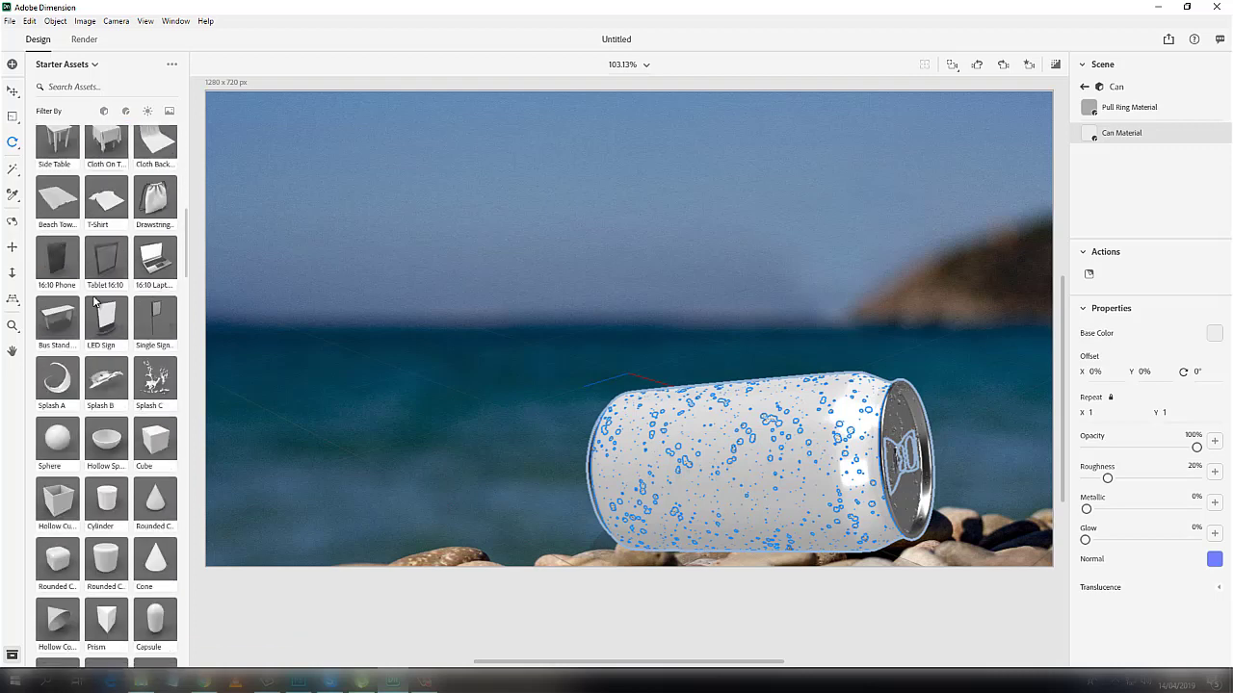
scroll(92, 337, "down", 5)
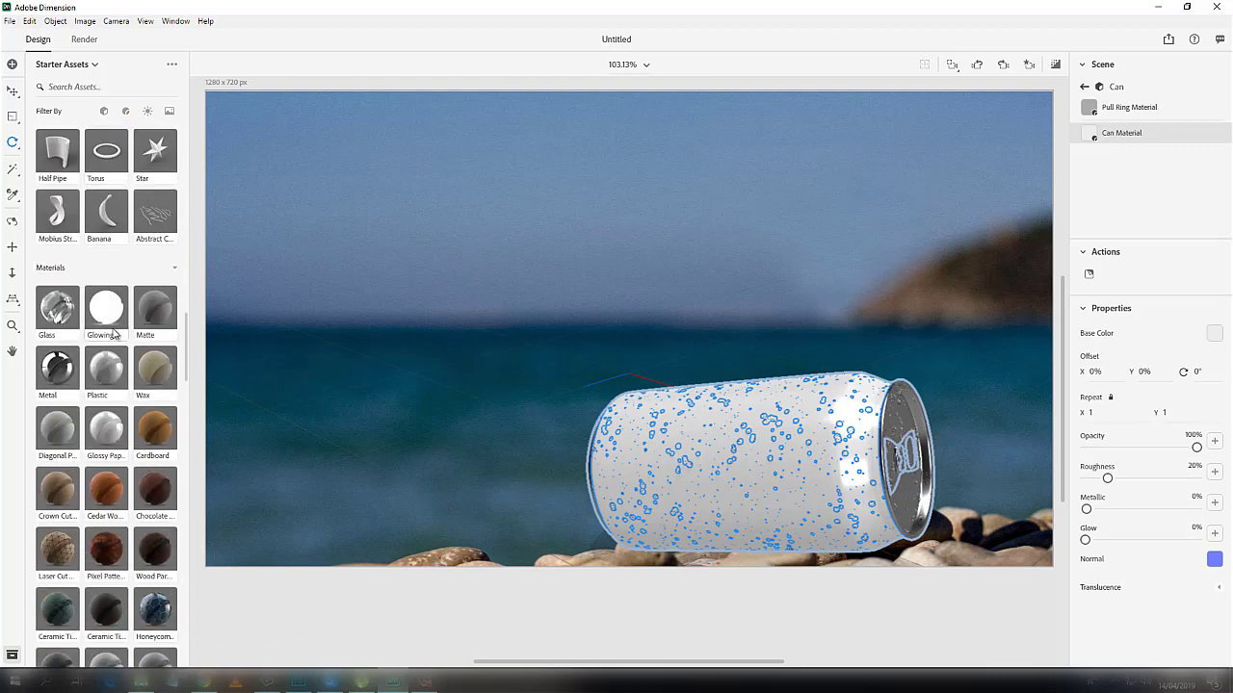
scroll(107, 326, "up", 8)
scroll(111, 326, "up", 10)
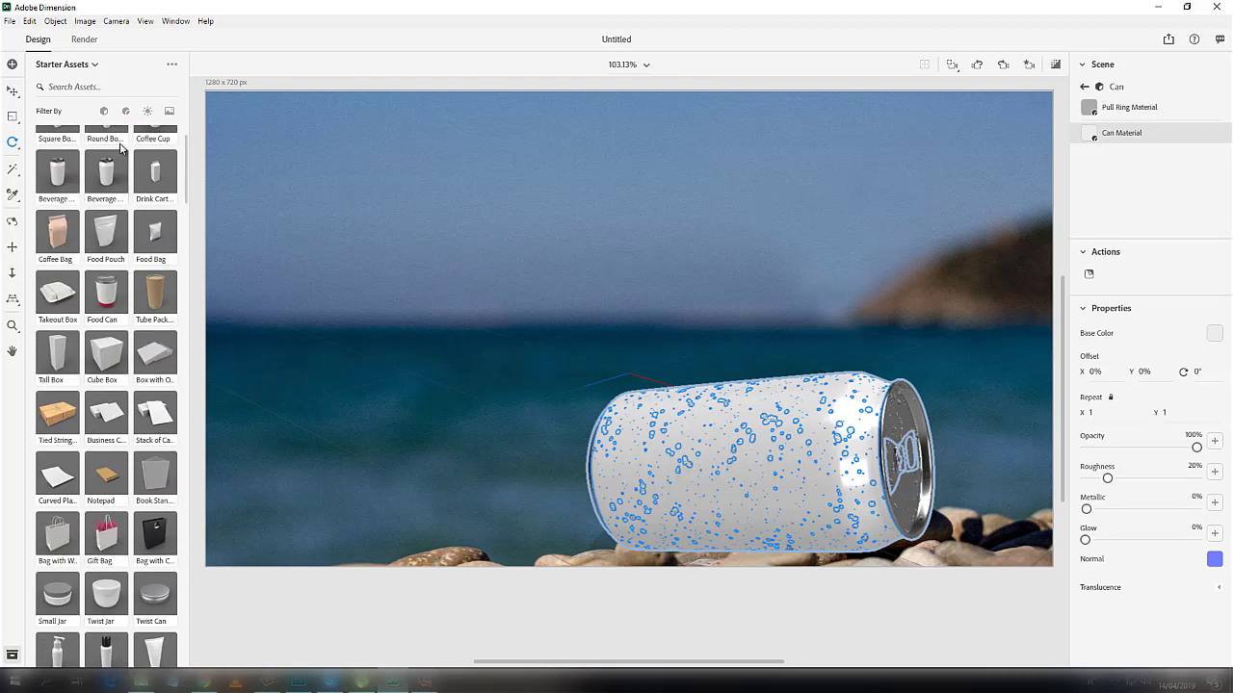
left_click(125, 112)
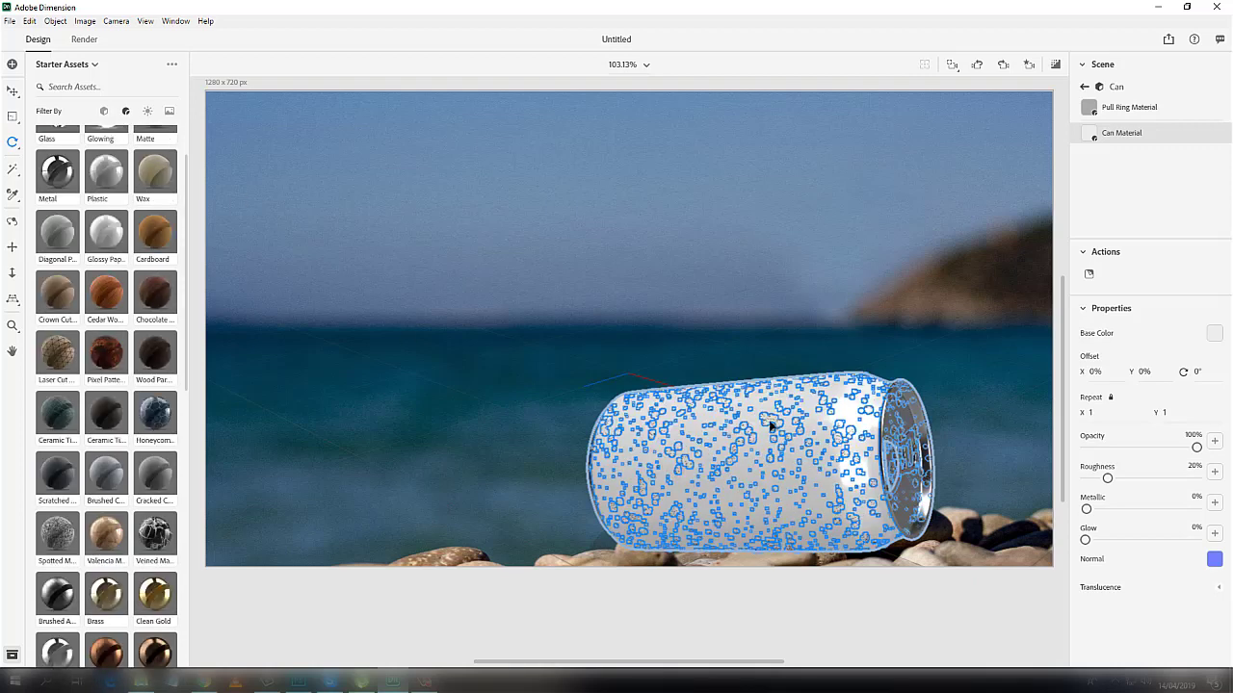
scroll(99, 285, "up", 1)
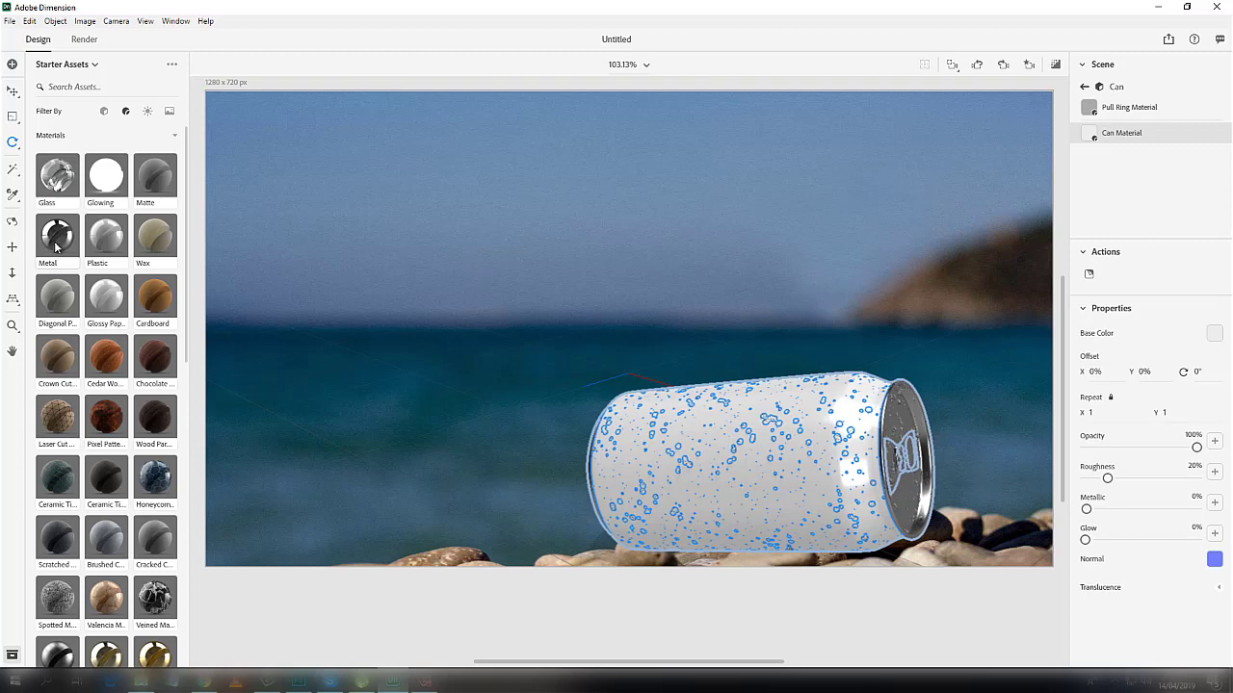
left_click_drag(138, 247, 1115, 143)
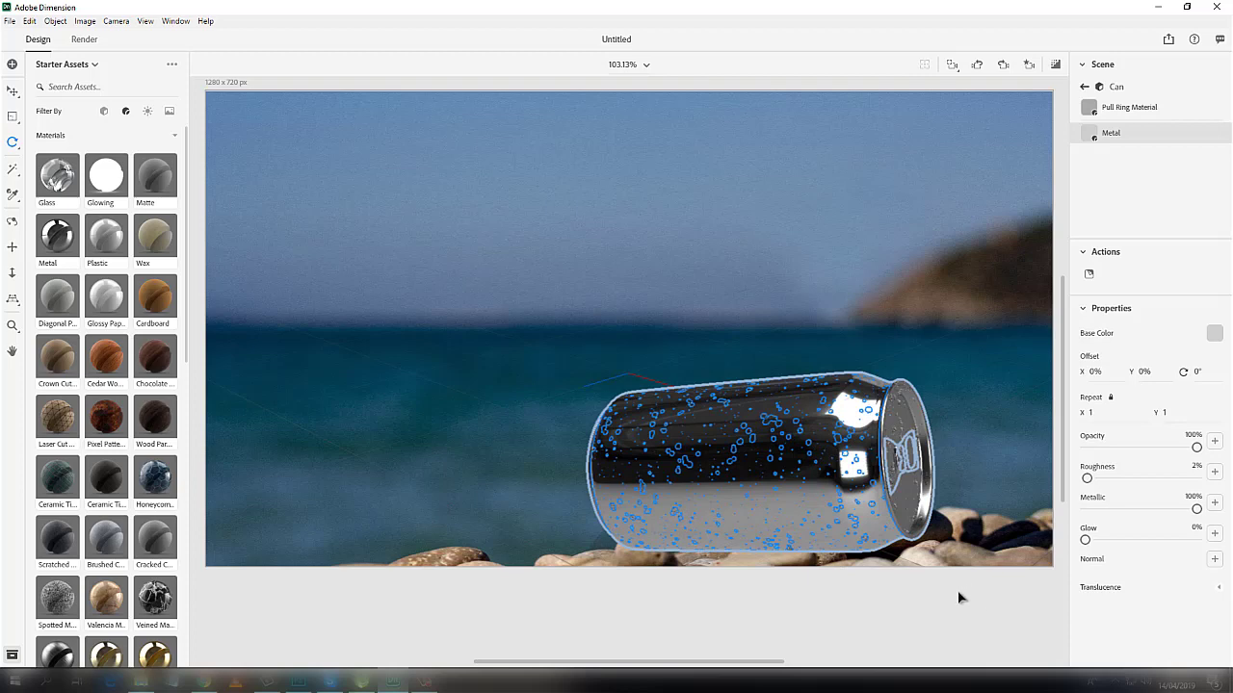
left_click(912, 595)
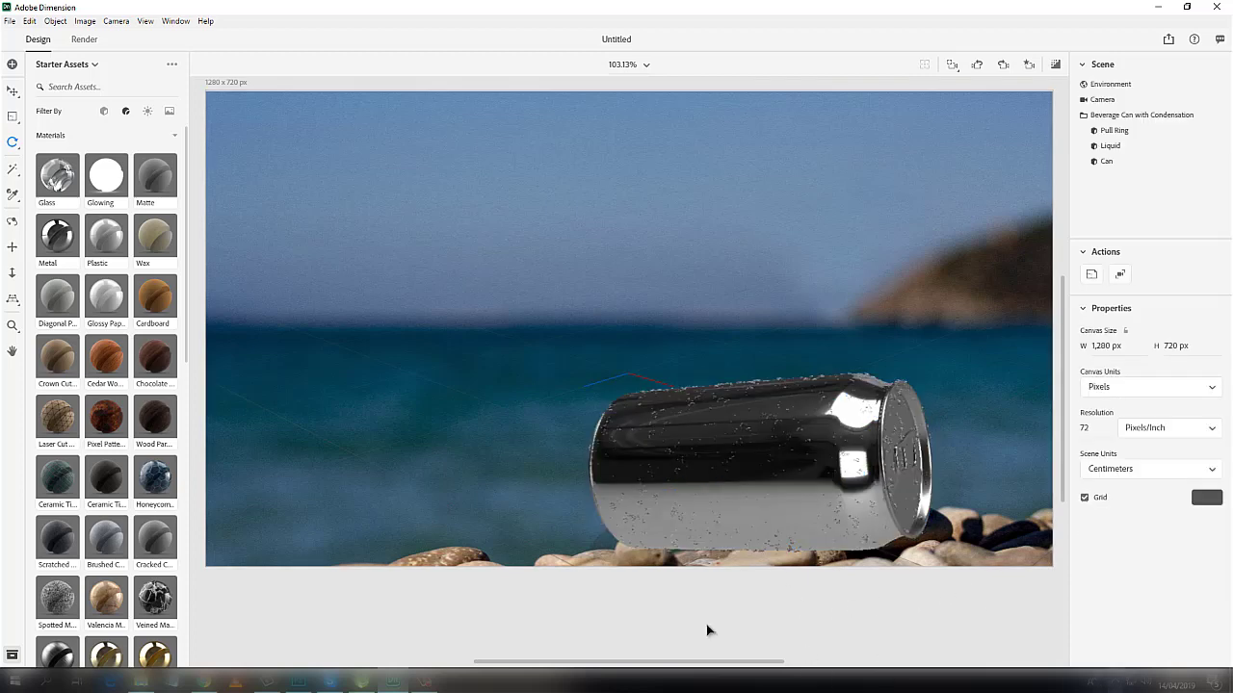
- Apply the black Stripes image to the can with its placement set to Fill
left_click(171, 114)
scroll(151, 363, "down", 1)
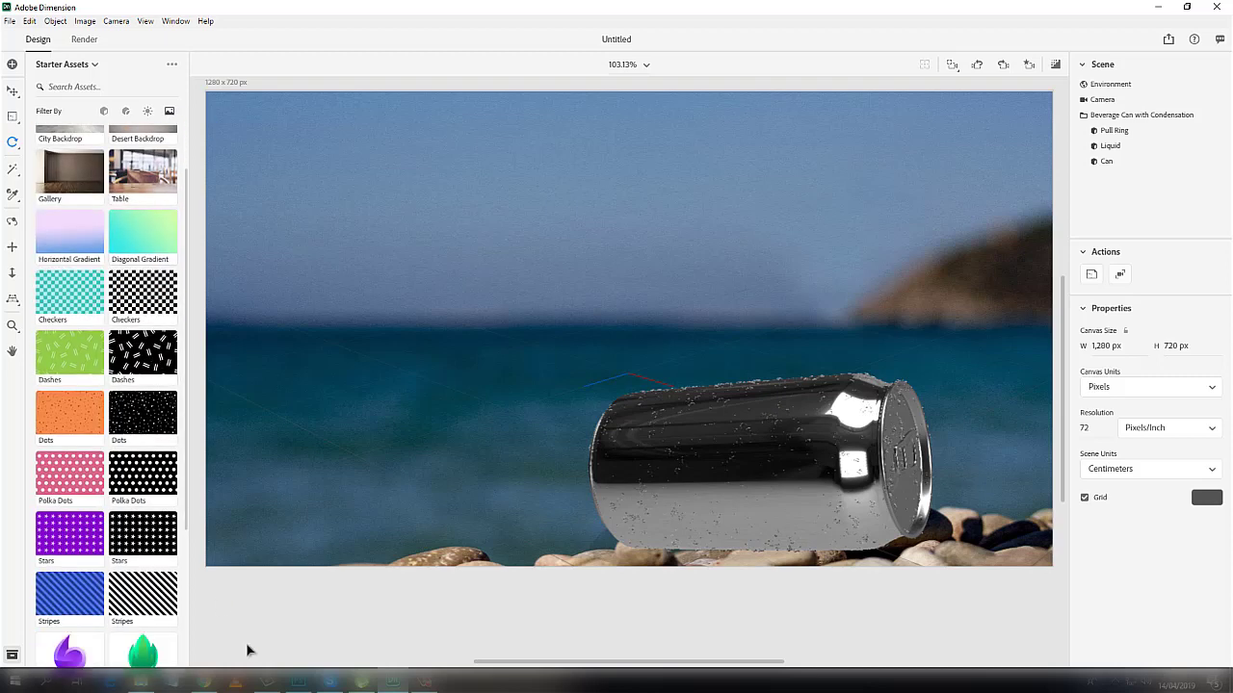
left_click_drag(245, 605, 731, 450)
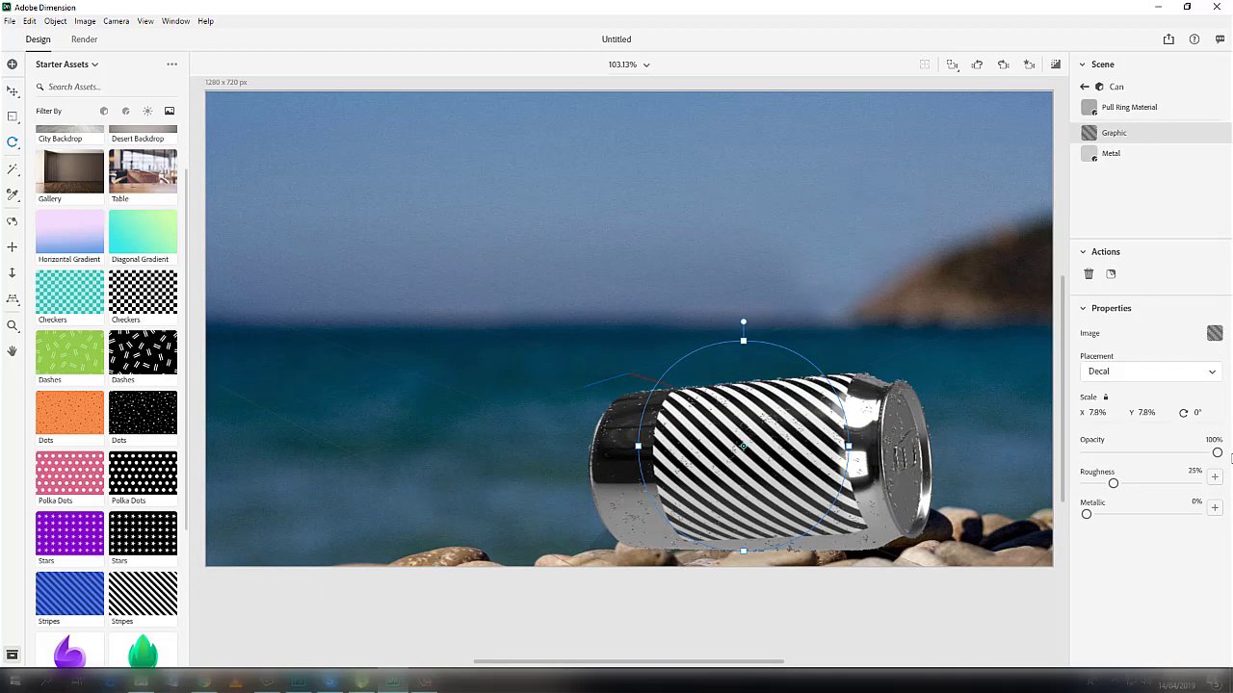
left_click(1212, 378)
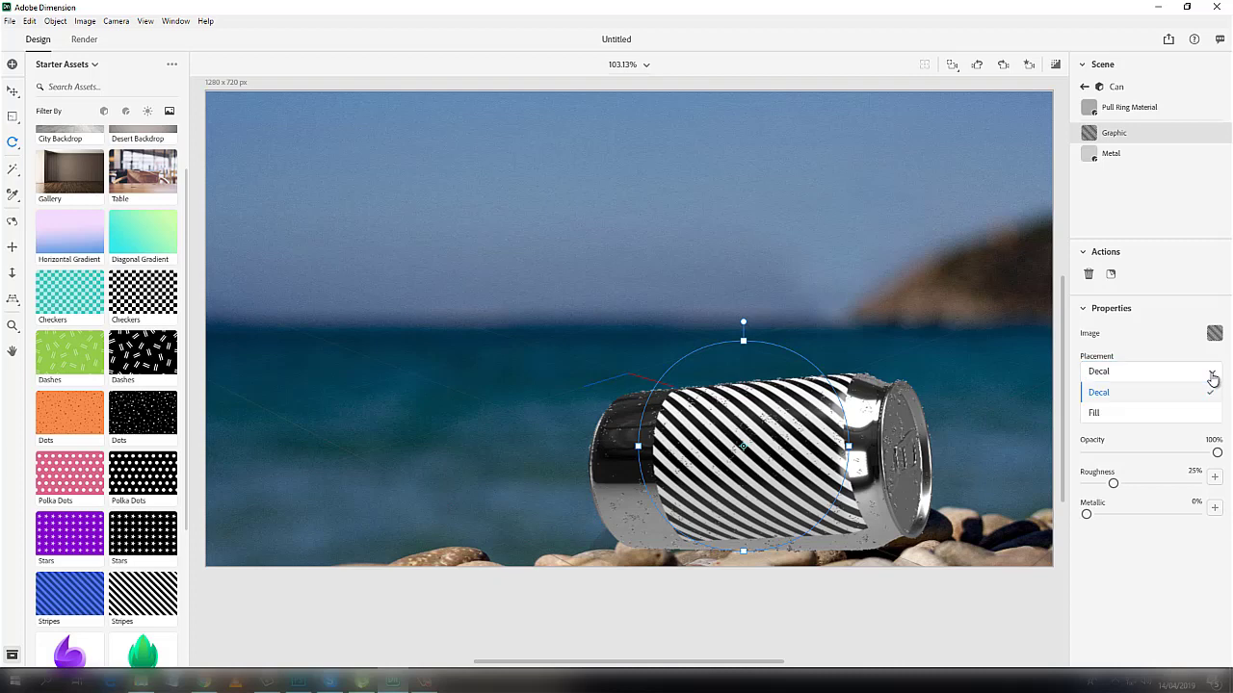
left_click(1098, 417)
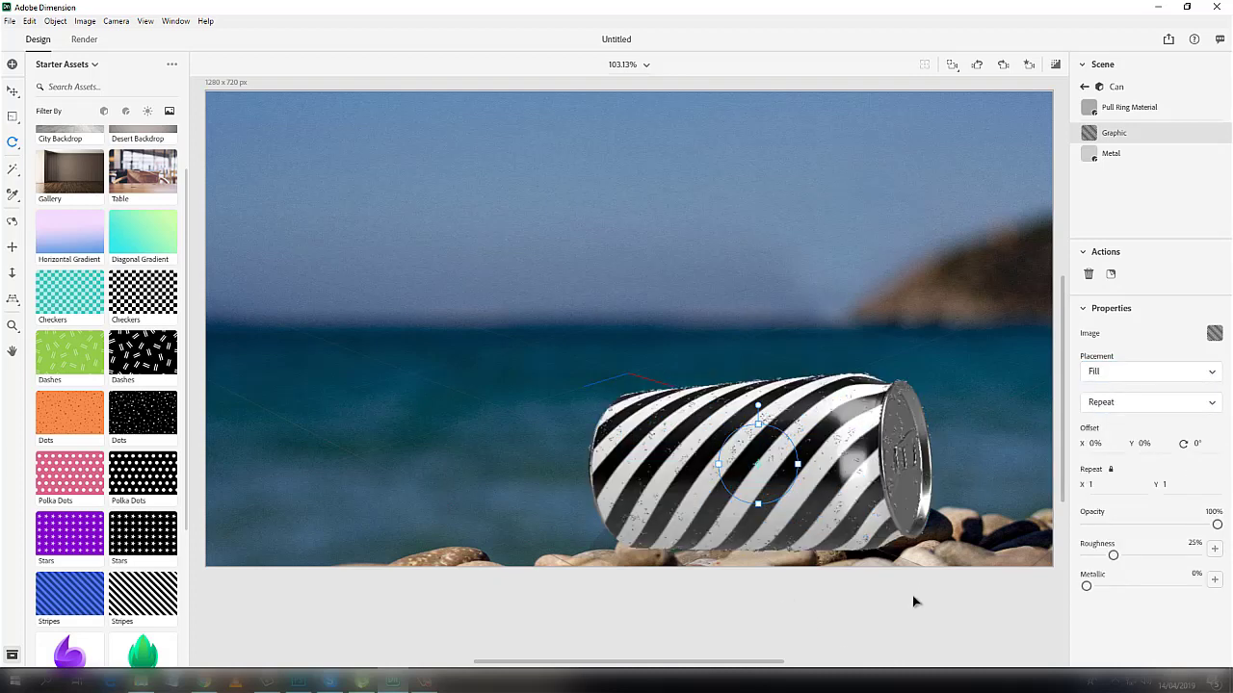
left_click(843, 606)
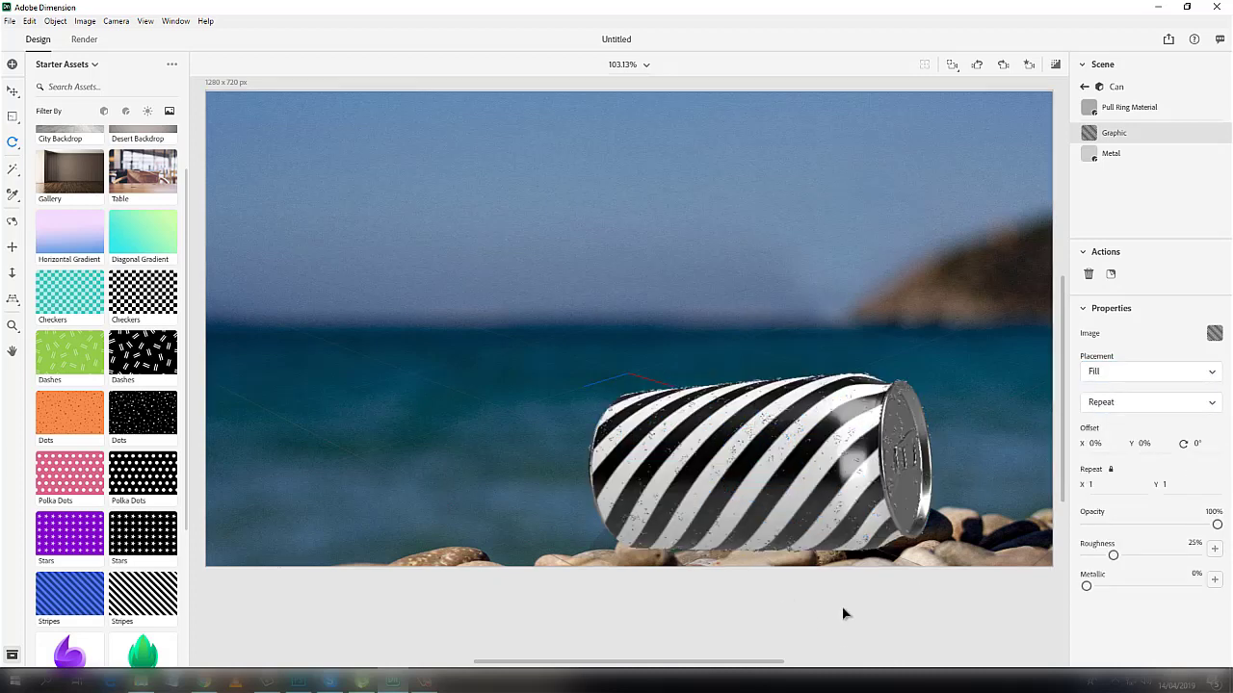
double_click(815, 496)
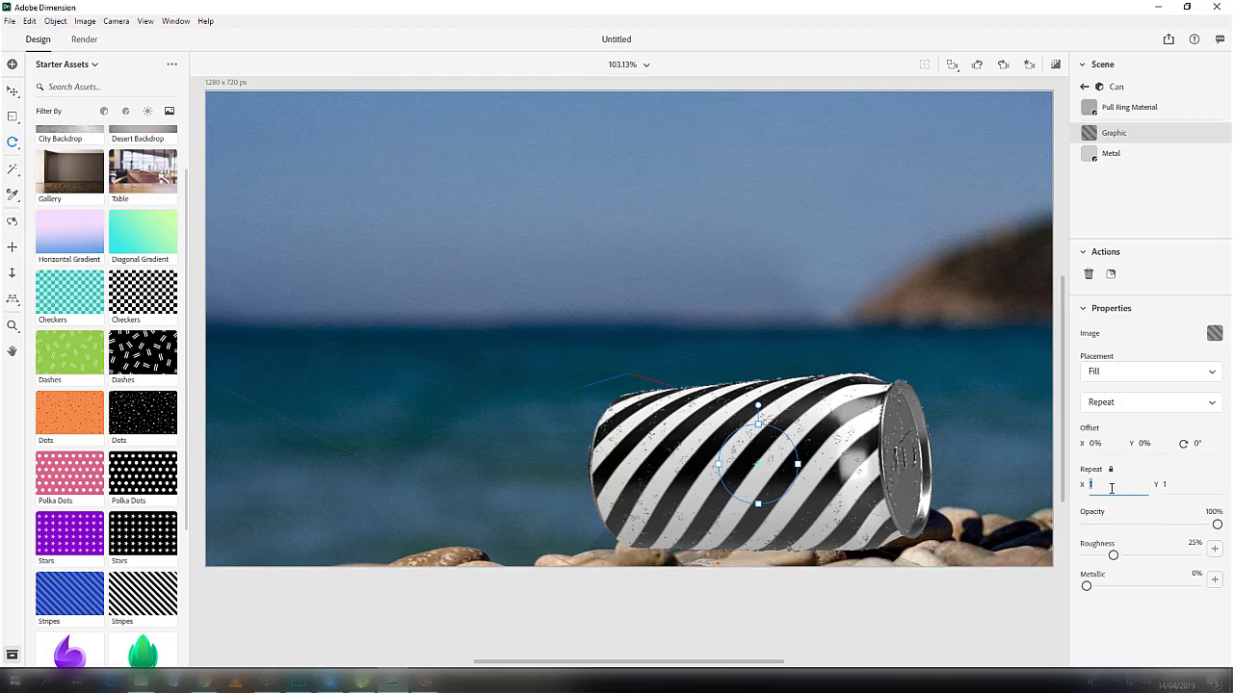
- Set the stripes graphic's repeat to 3
left_click(1183, 483)
type("3")
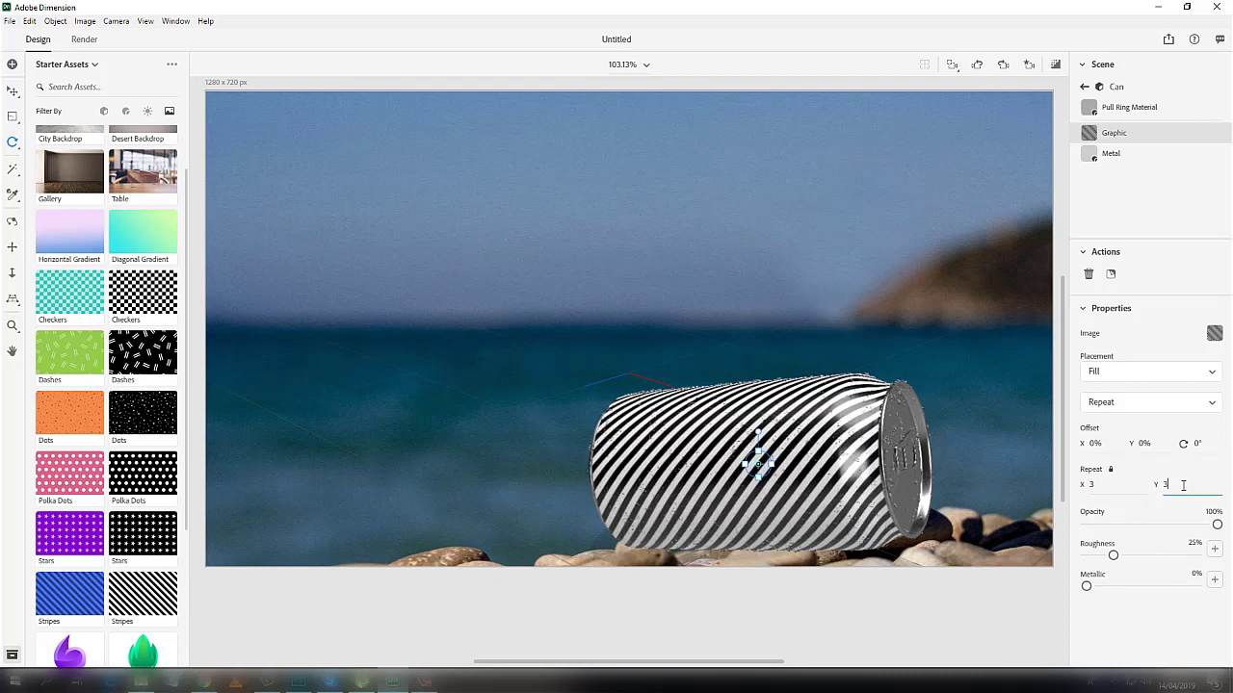
left_click(869, 586)
- Place the Brand Logo decal on the can, rotated 105° and scaled to 9.1%
scroll(102, 187, "down", 5)
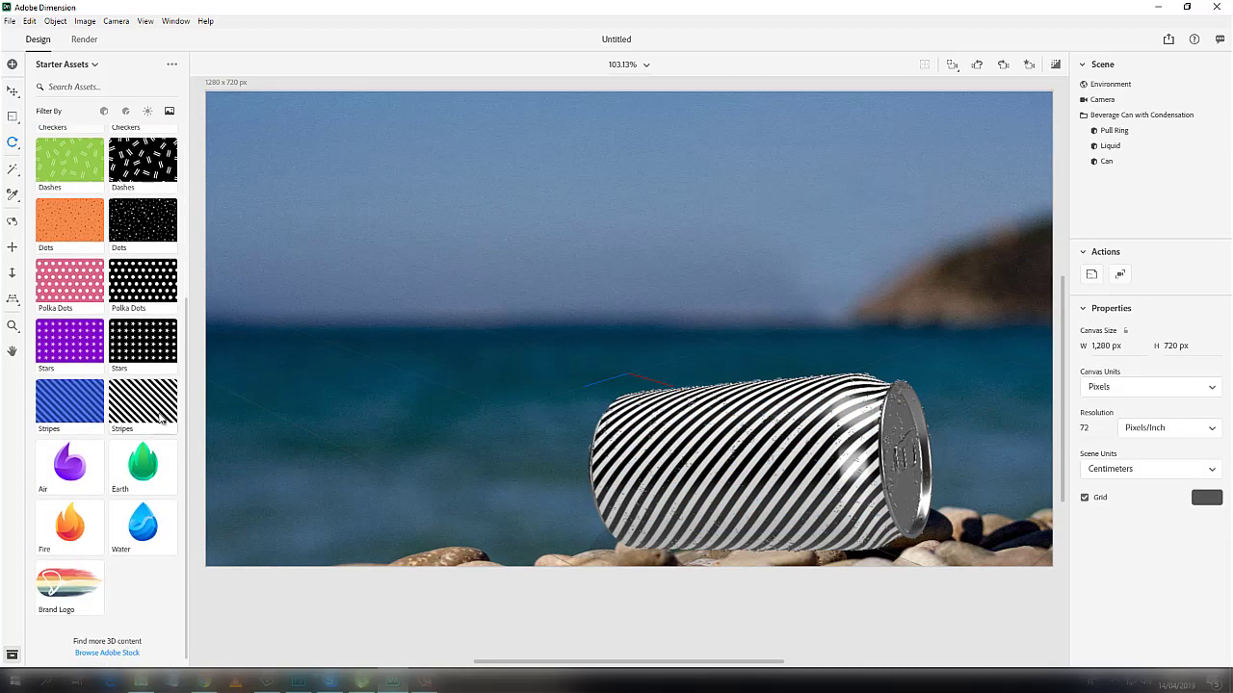
left_click_drag(72, 581, 690, 520)
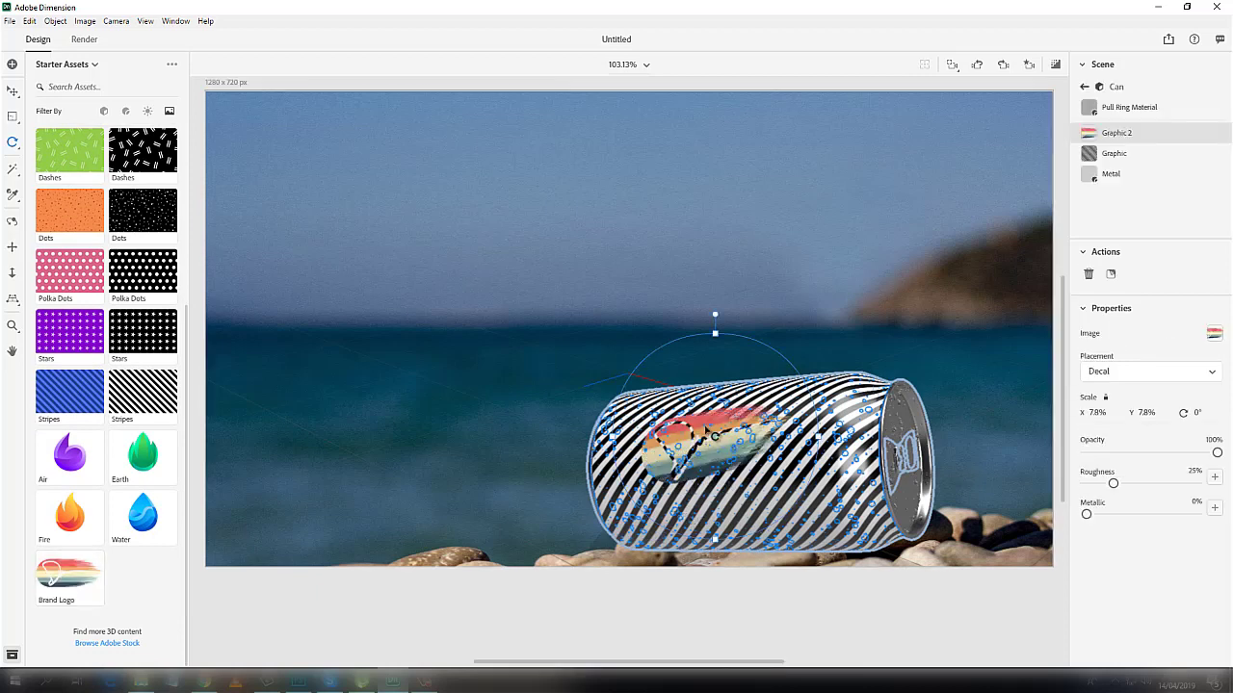
left_click_drag(721, 318, 814, 462)
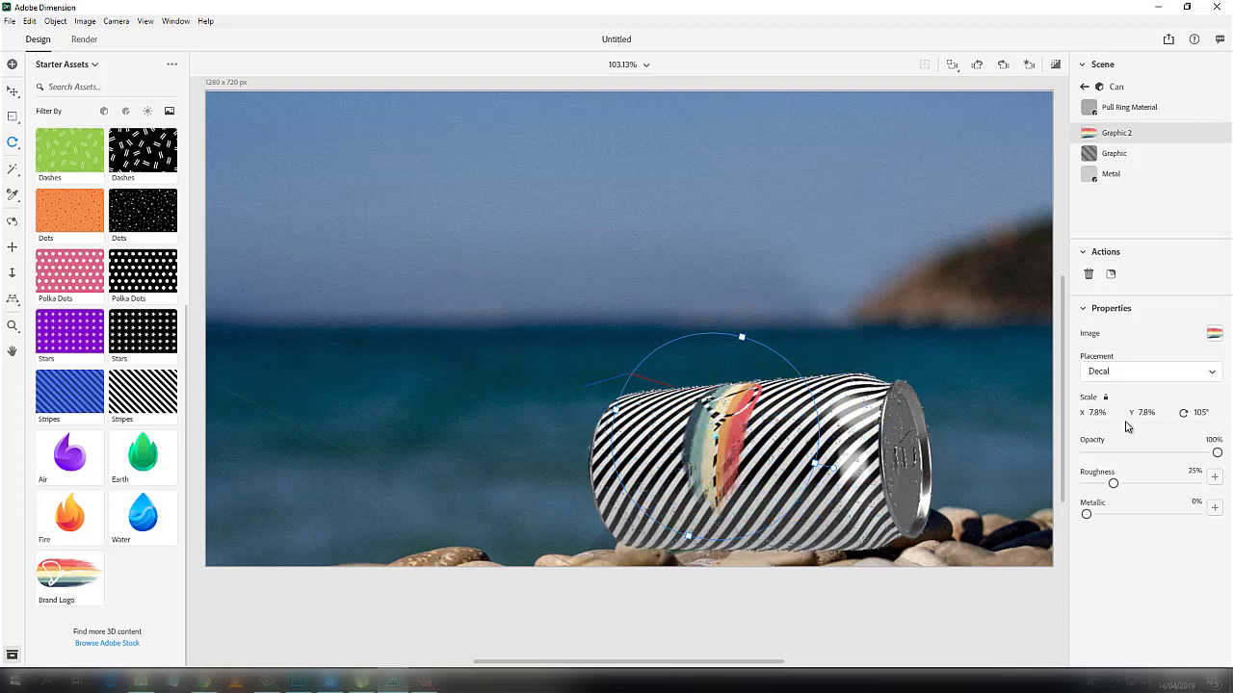
left_click_drag(619, 347, 645, 338)
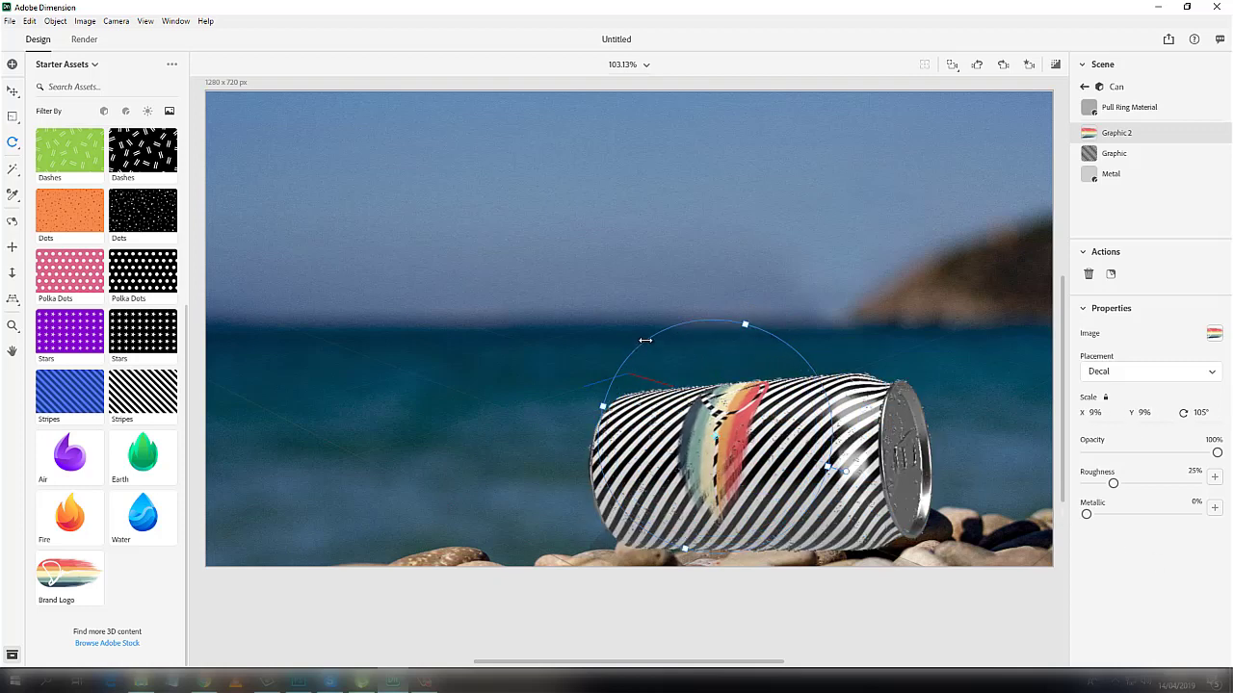
left_click_drag(742, 398, 750, 448)
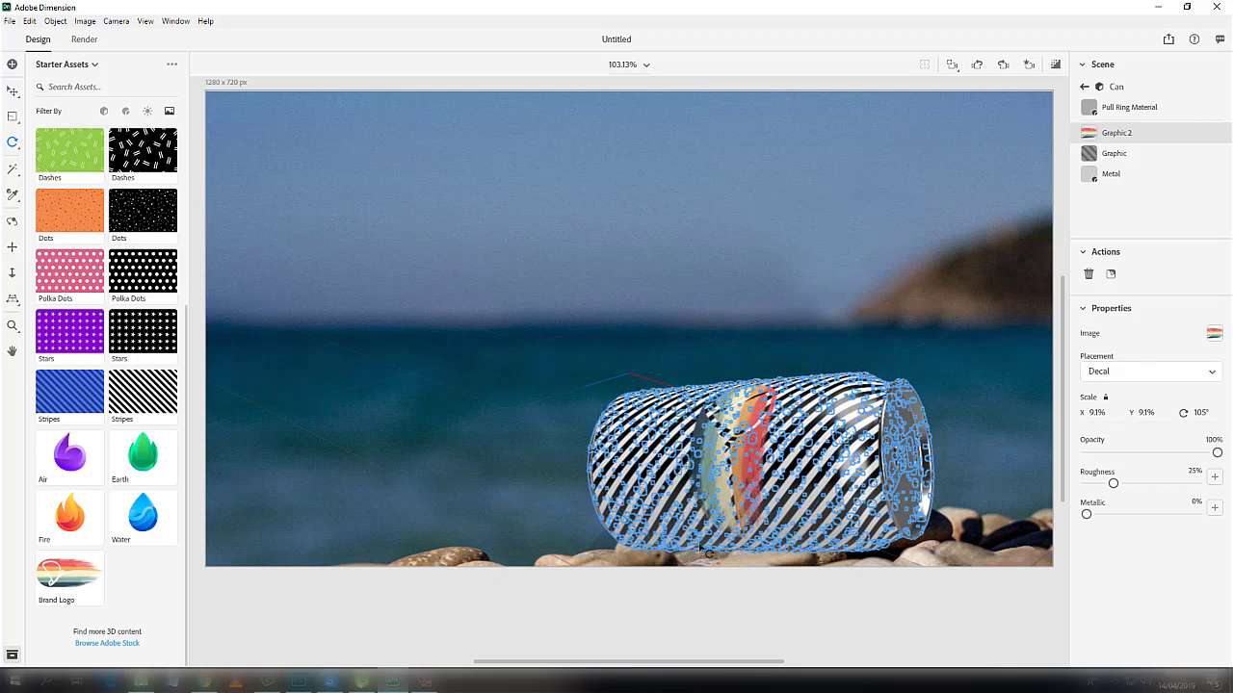
left_click(874, 618)
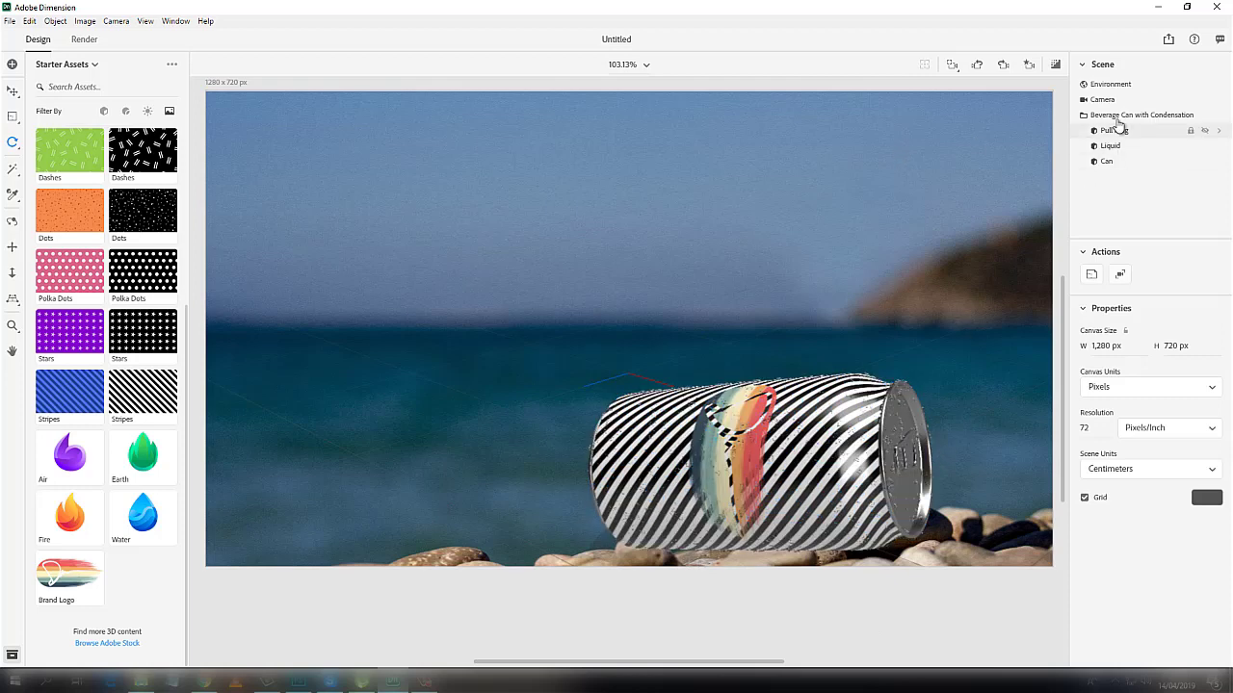
- Apply the Metal starter material to the Pull Ring Material
left_click(1143, 136)
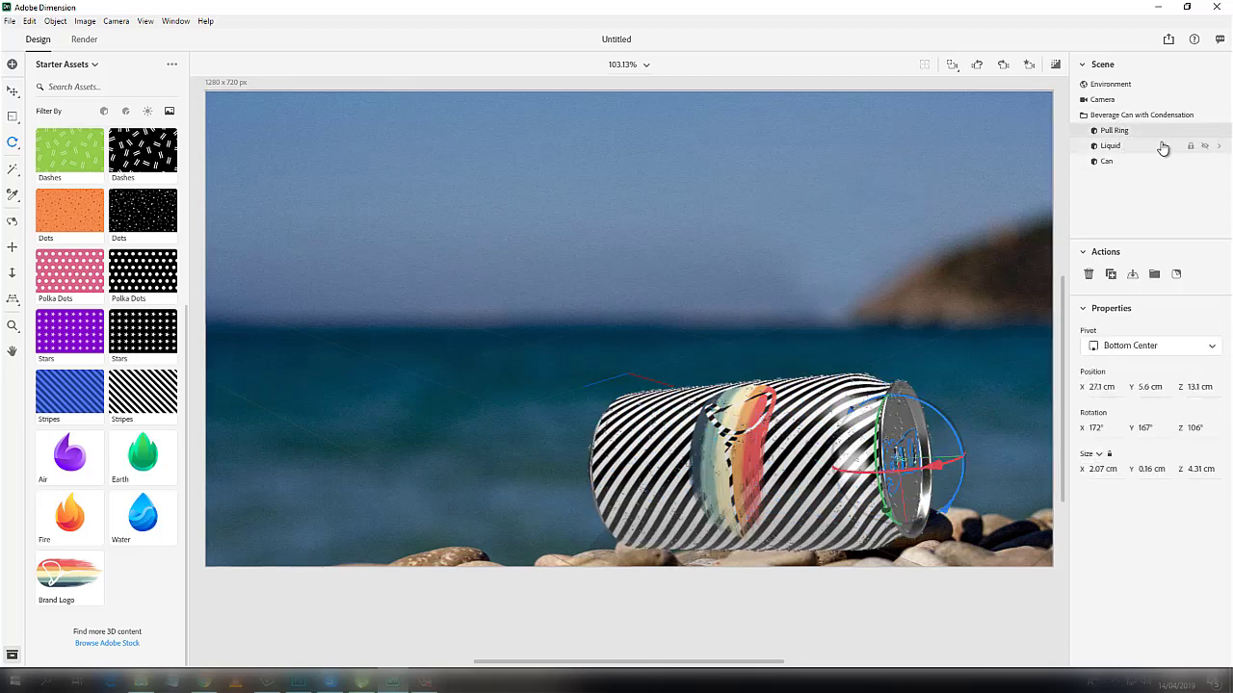
left_click(1218, 130)
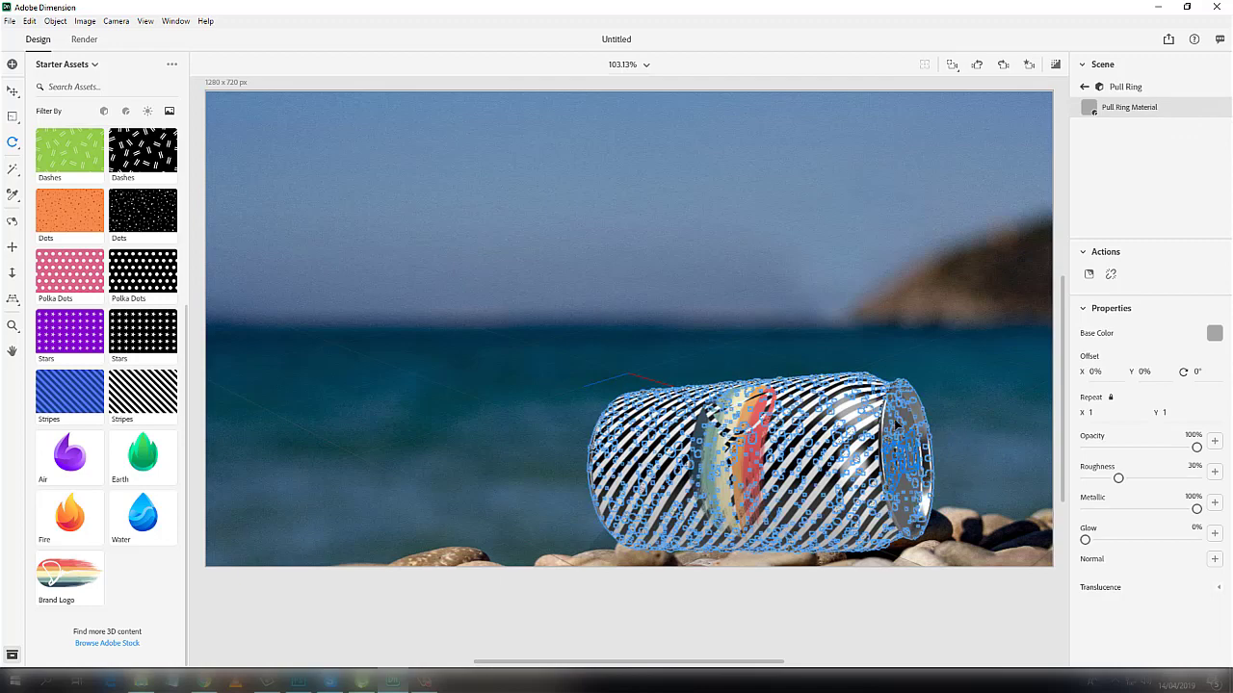
left_click(125, 110)
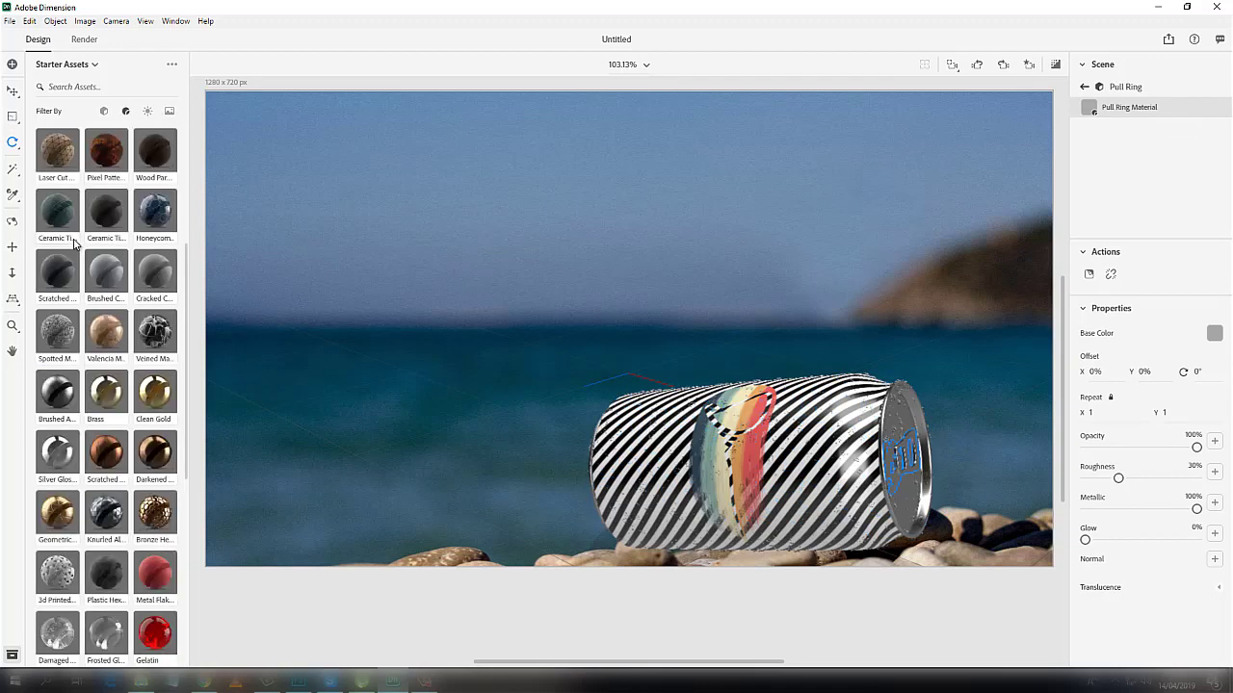
scroll(72, 275, "up", 4)
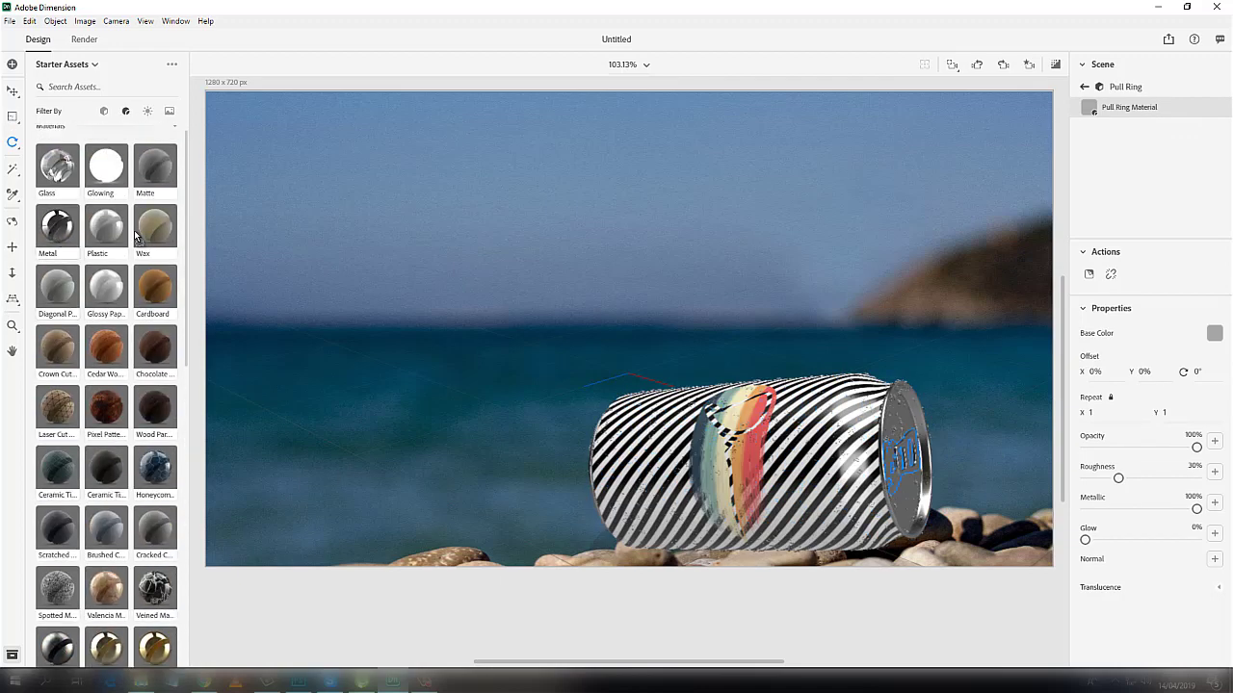
left_click_drag(57, 226, 1159, 114)
left_click(984, 585)
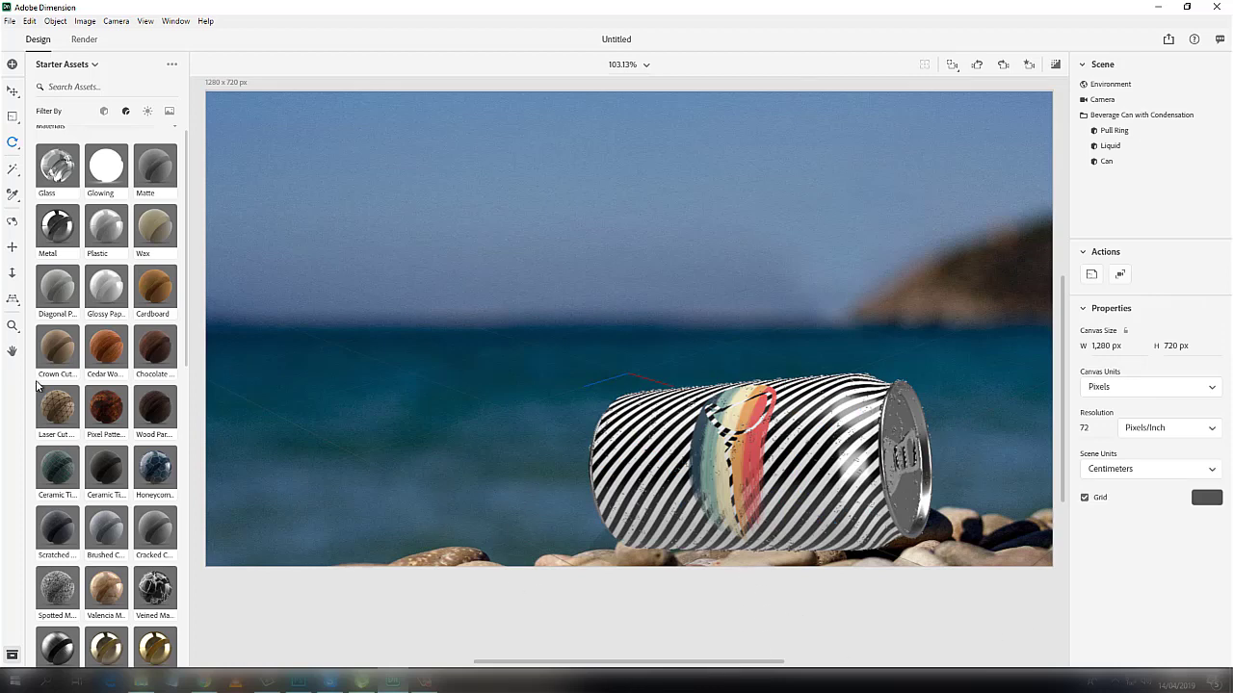
- Add the Splash C model to the scene
scroll(96, 357, "down", 10)
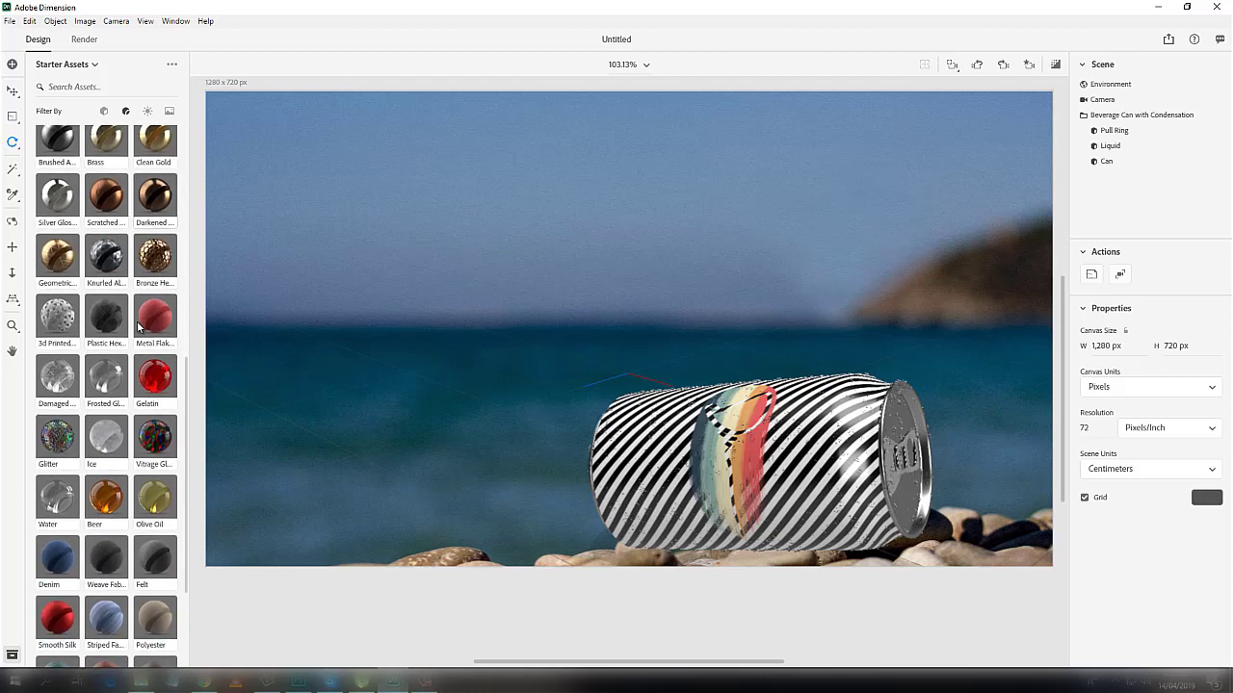
scroll(77, 125, "up", 10)
left_click(104, 111)
scroll(128, 393, "down", 5)
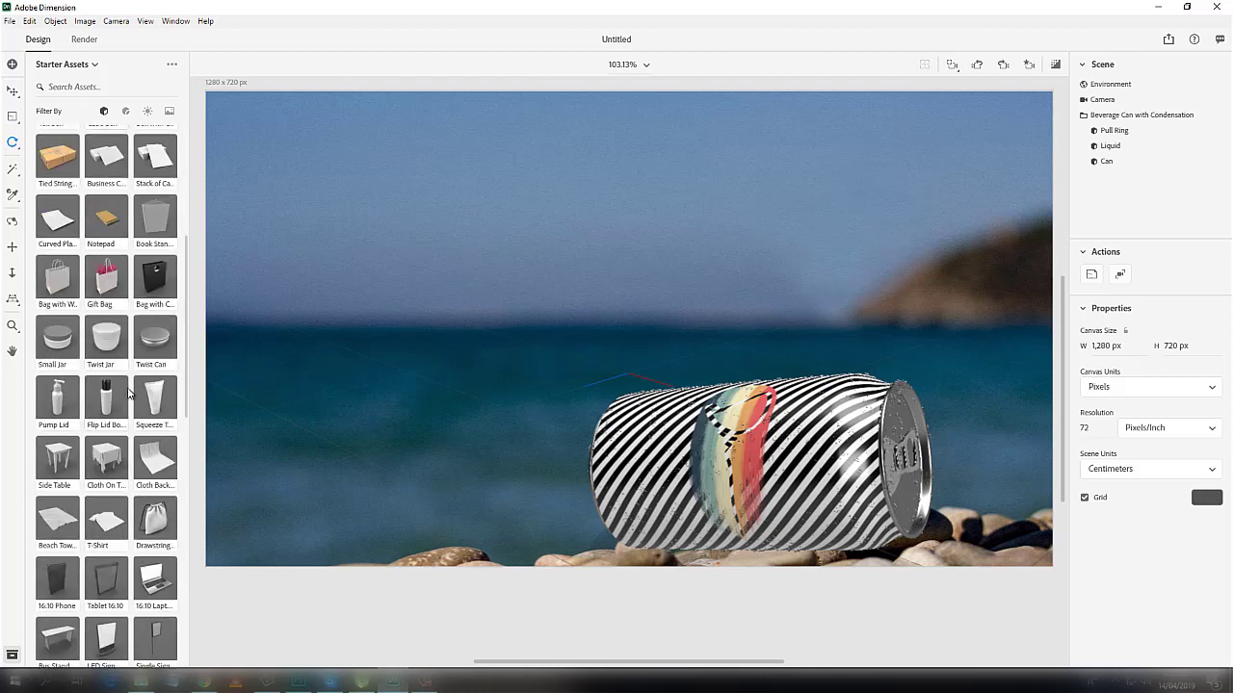
scroll(129, 393, "down", 5)
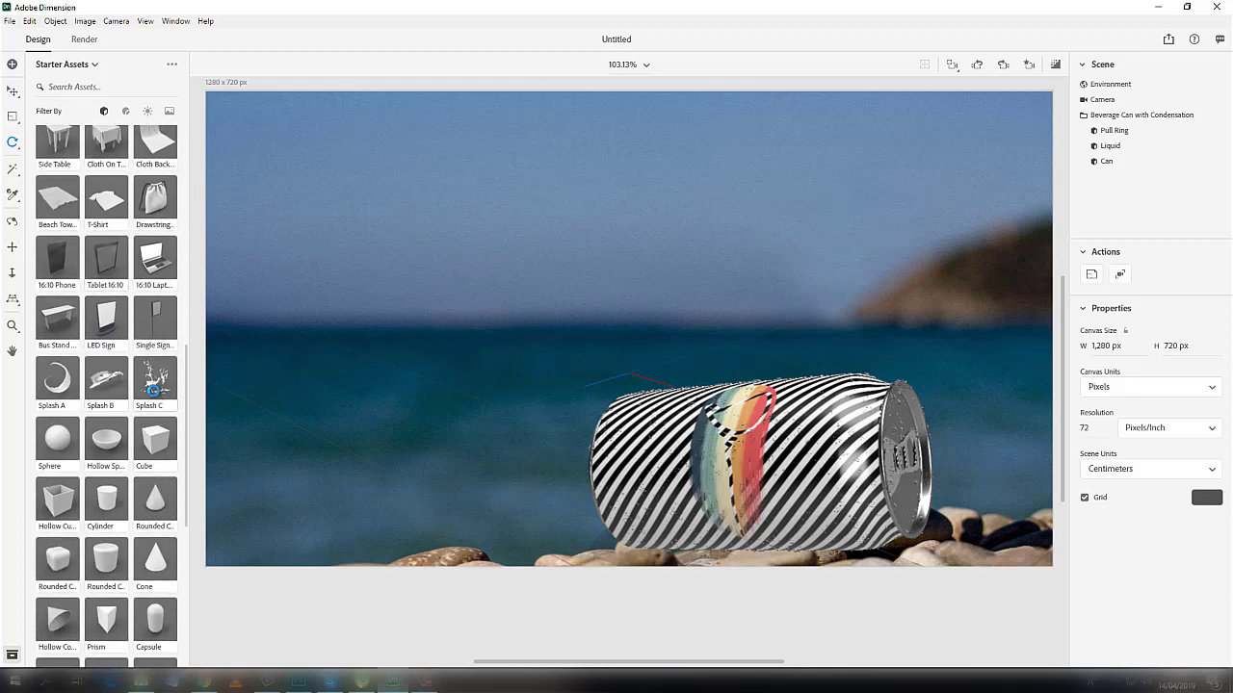
left_click_drag(154, 387, 562, 495)
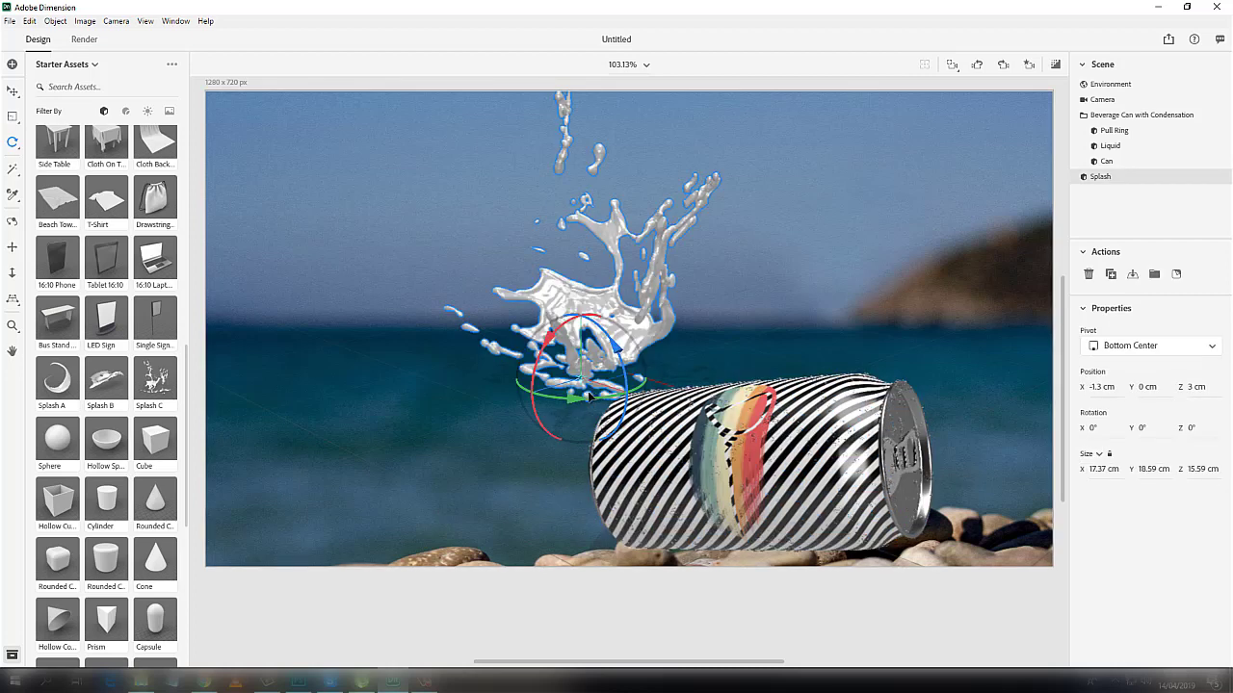
- Position the splash behind the lying can near the pebbles, turned 75°
key("v")
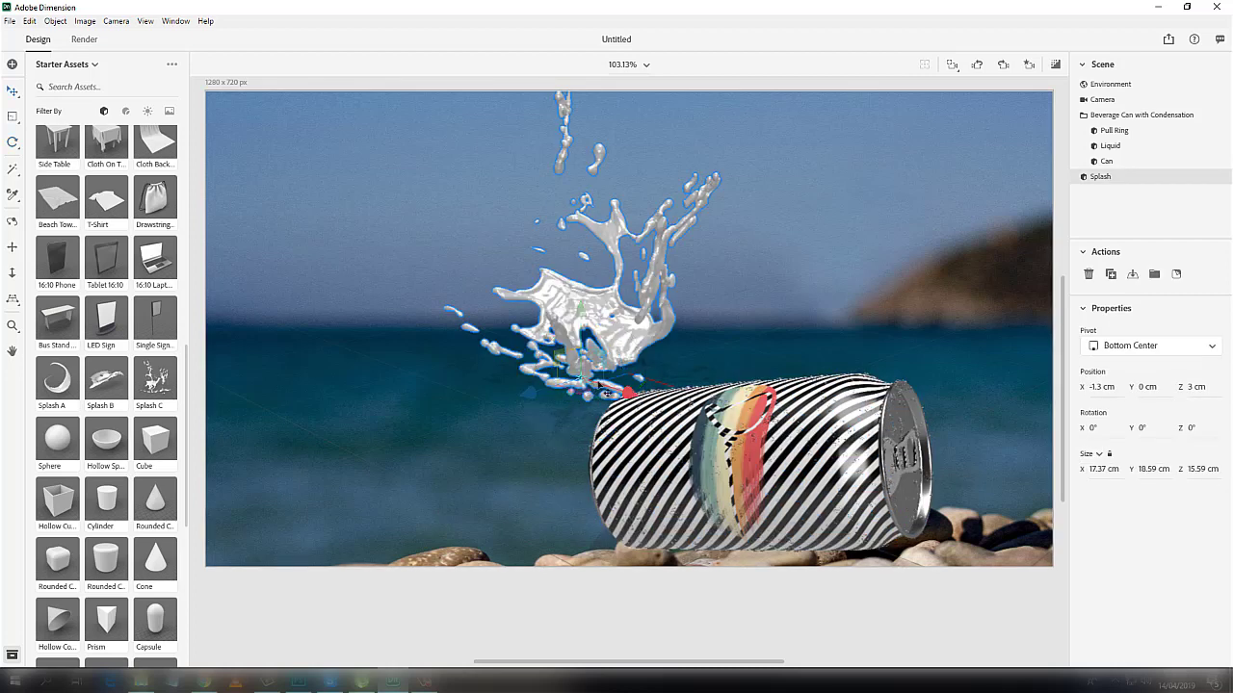
left_click_drag(624, 399, 755, 424)
key("r")
key("v")
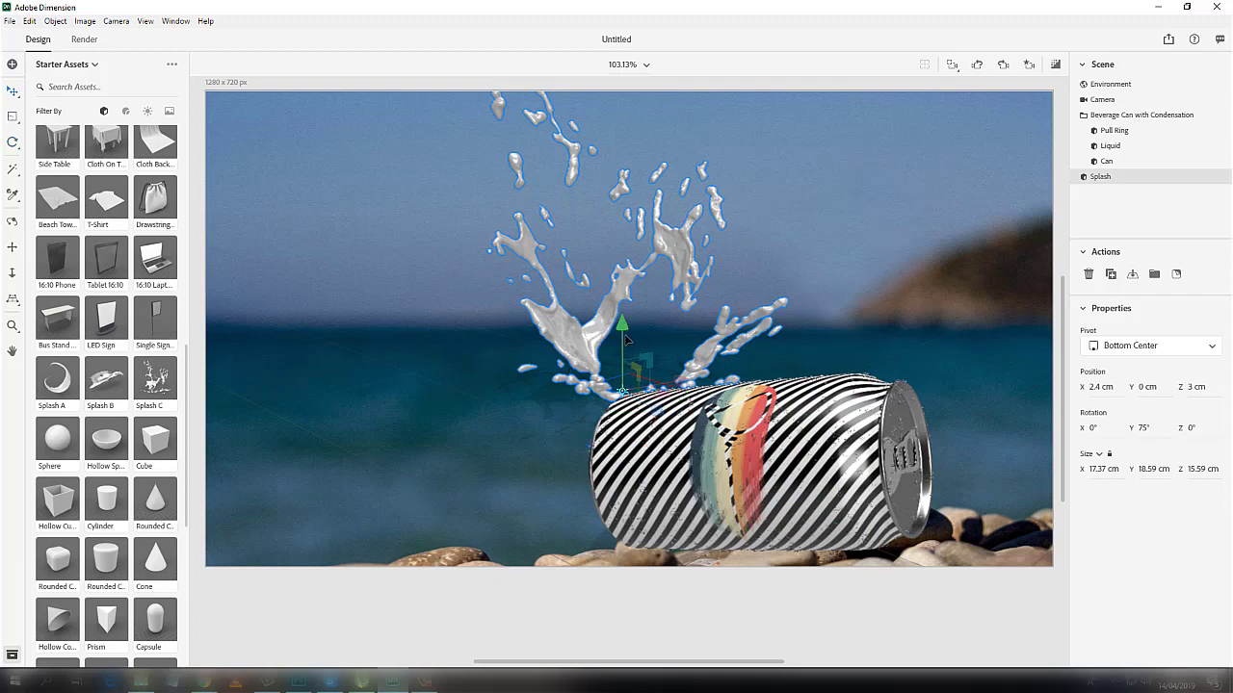
left_click_drag(624, 339, 647, 358)
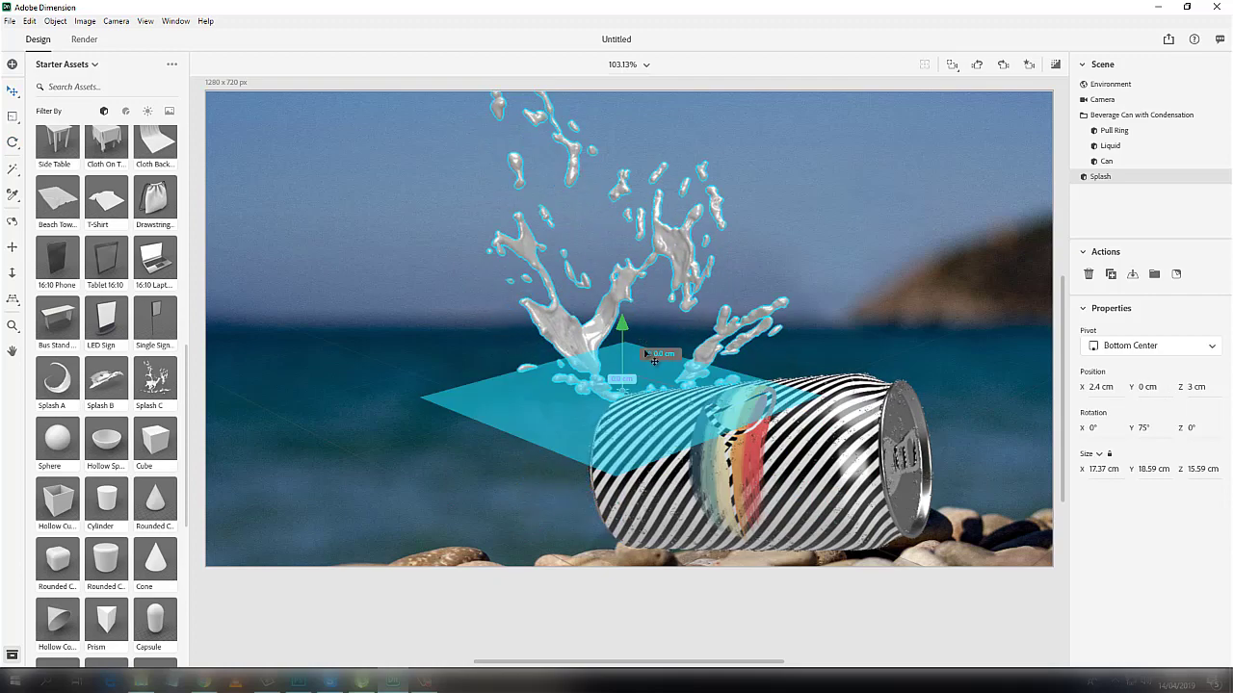
left_click_drag(665, 424, 852, 601)
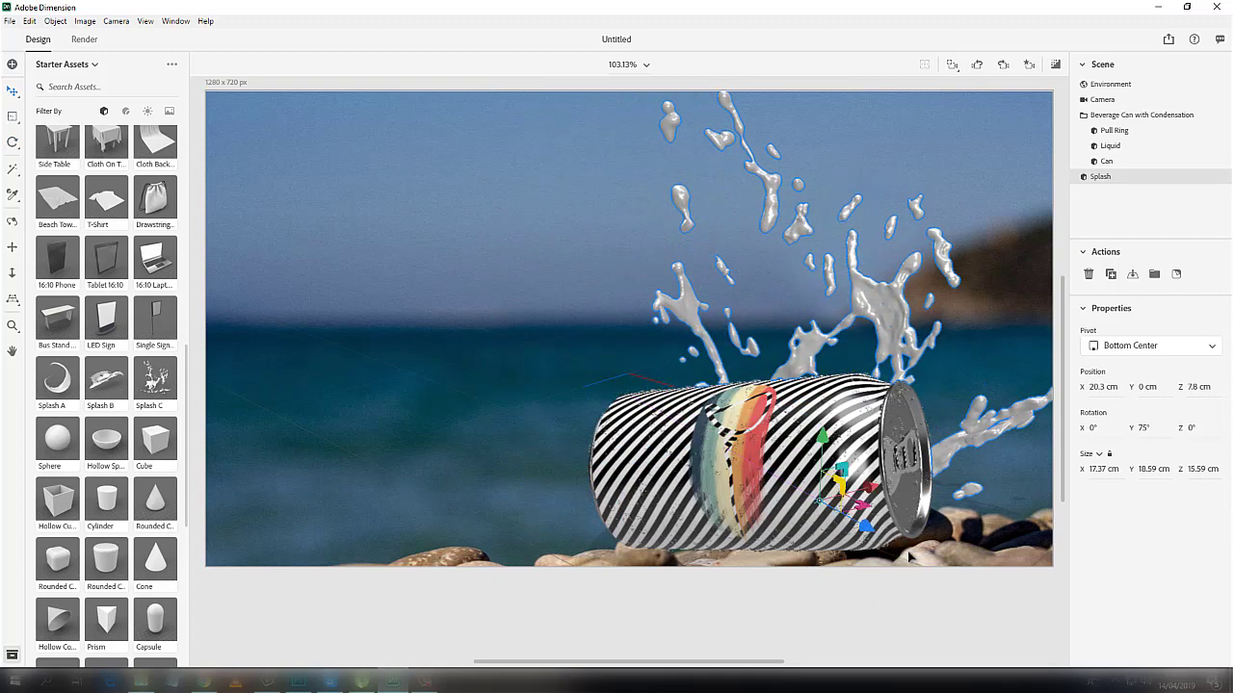
left_click_drag(752, 453, 746, 540)
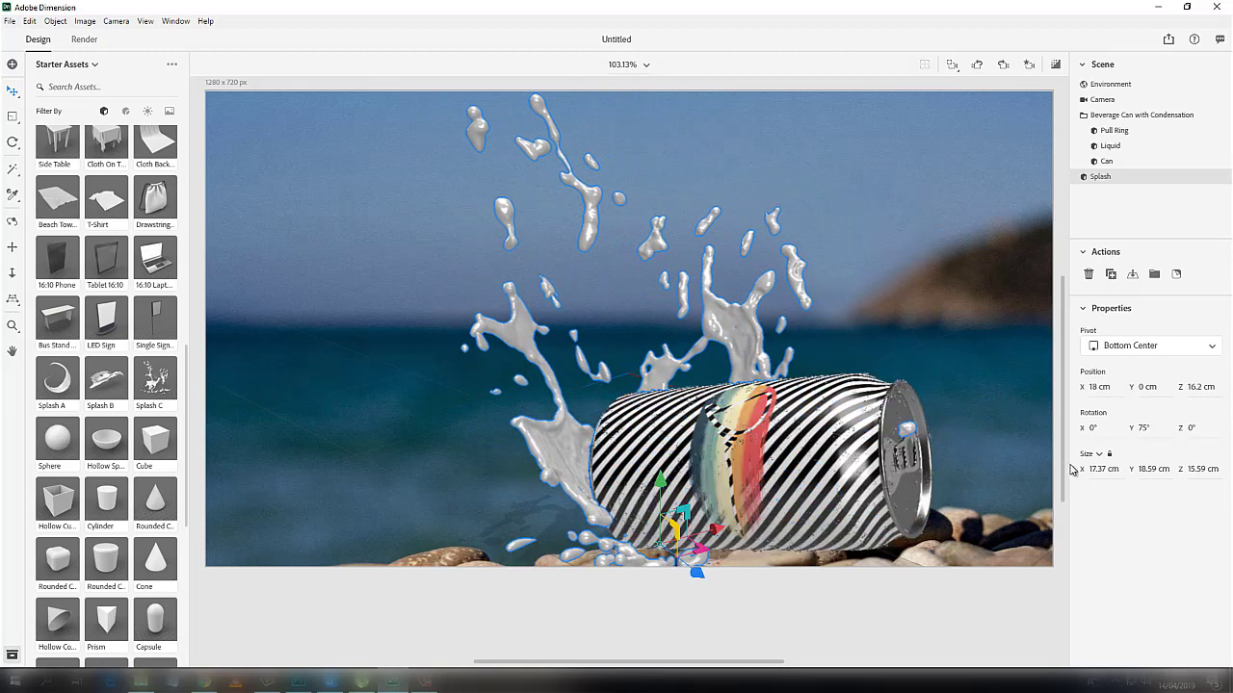
- Set the splash's width (Size X) to 13 cm
left_click(1101, 470)
type("13")
key("Return")
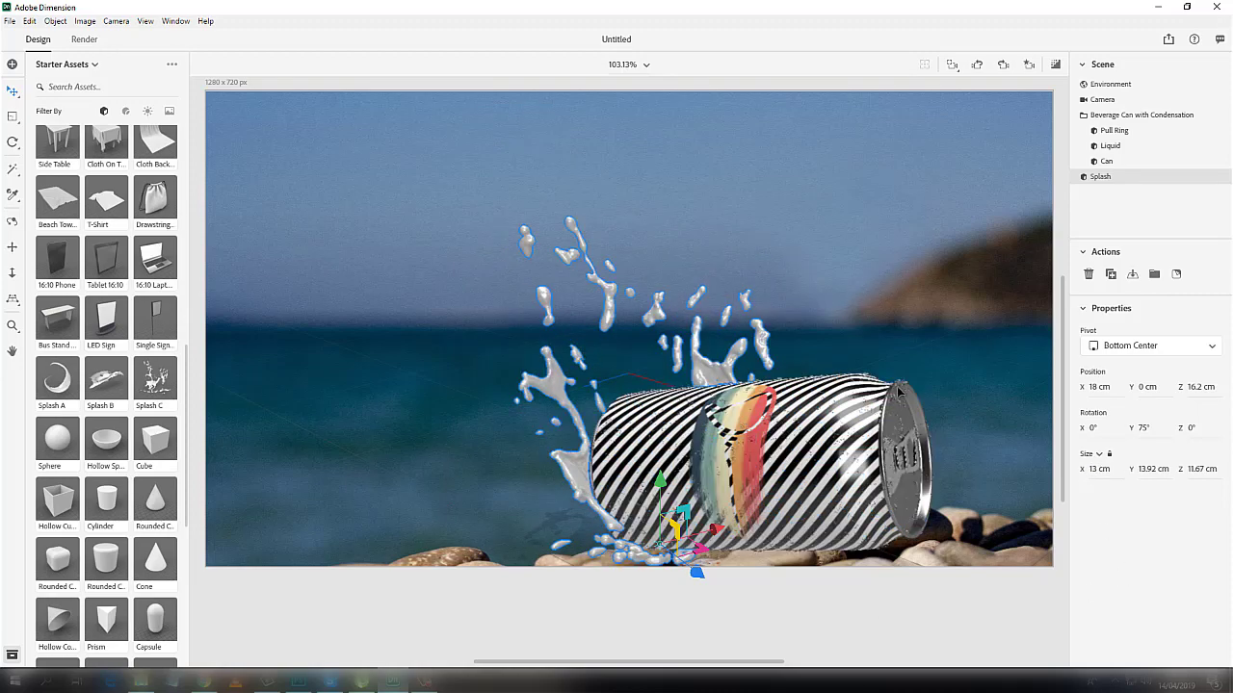
left_click(973, 577)
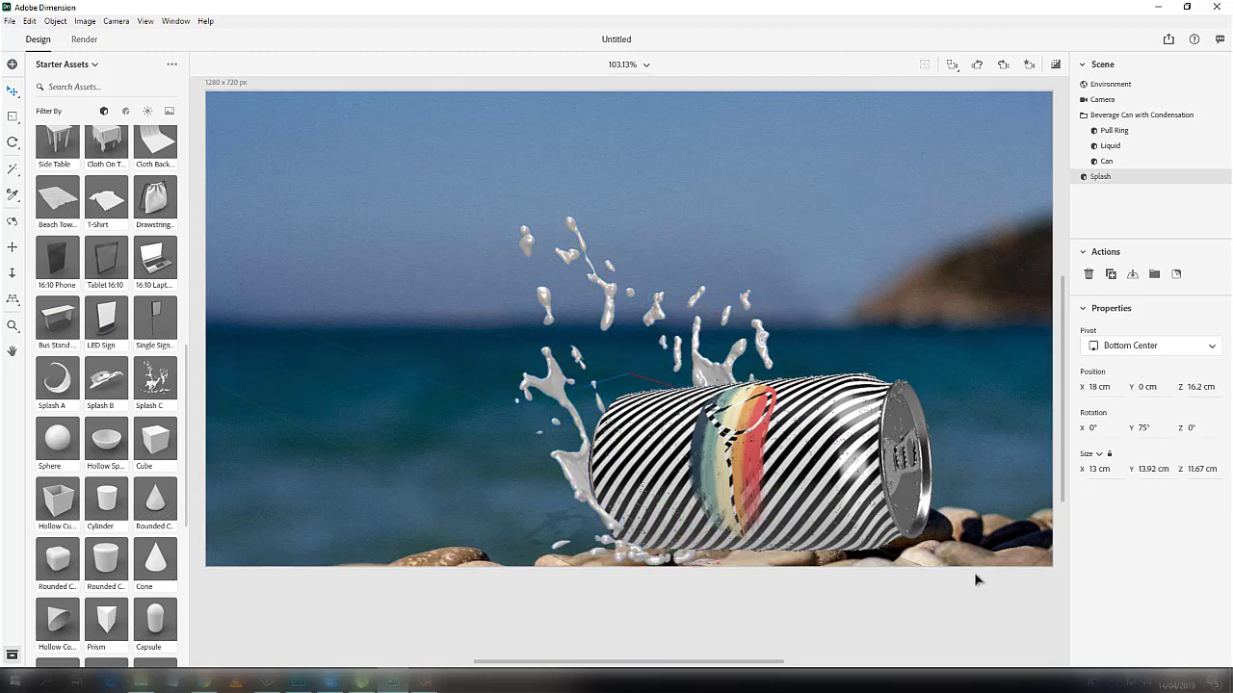
- Turn on environment sunlight at 99% intensity, 83% cloudiness, 55° height and 0° rotation
left_click(961, 239)
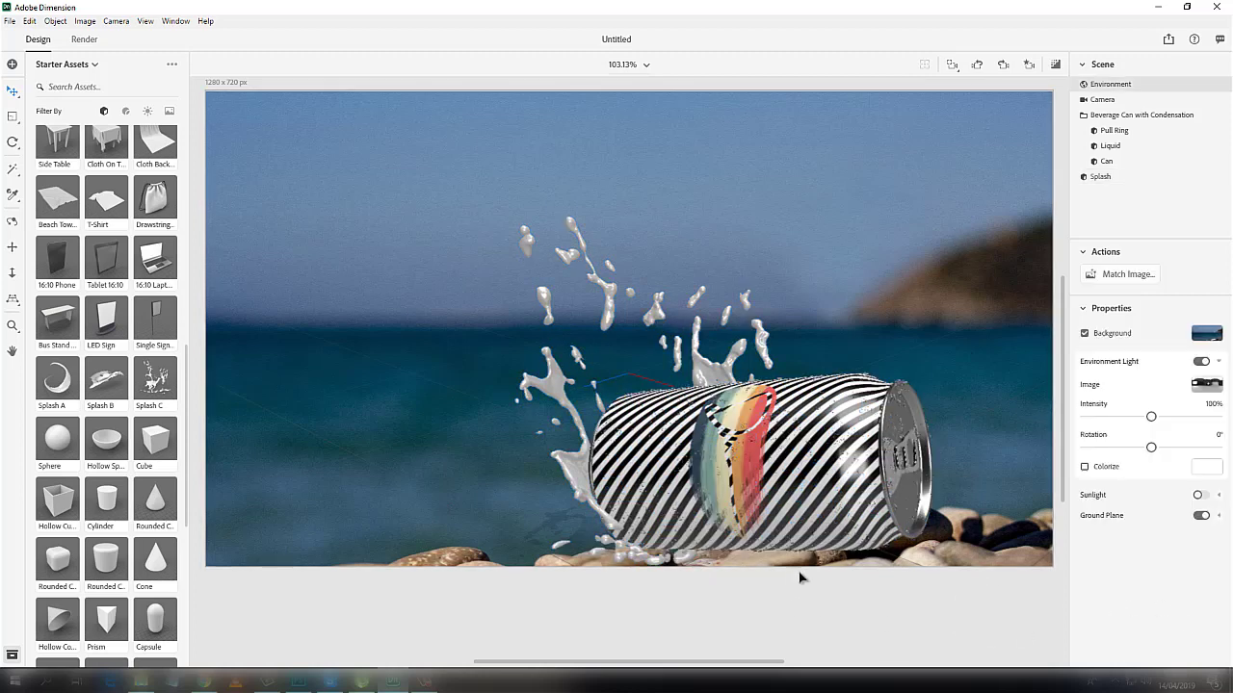
left_click(1219, 495)
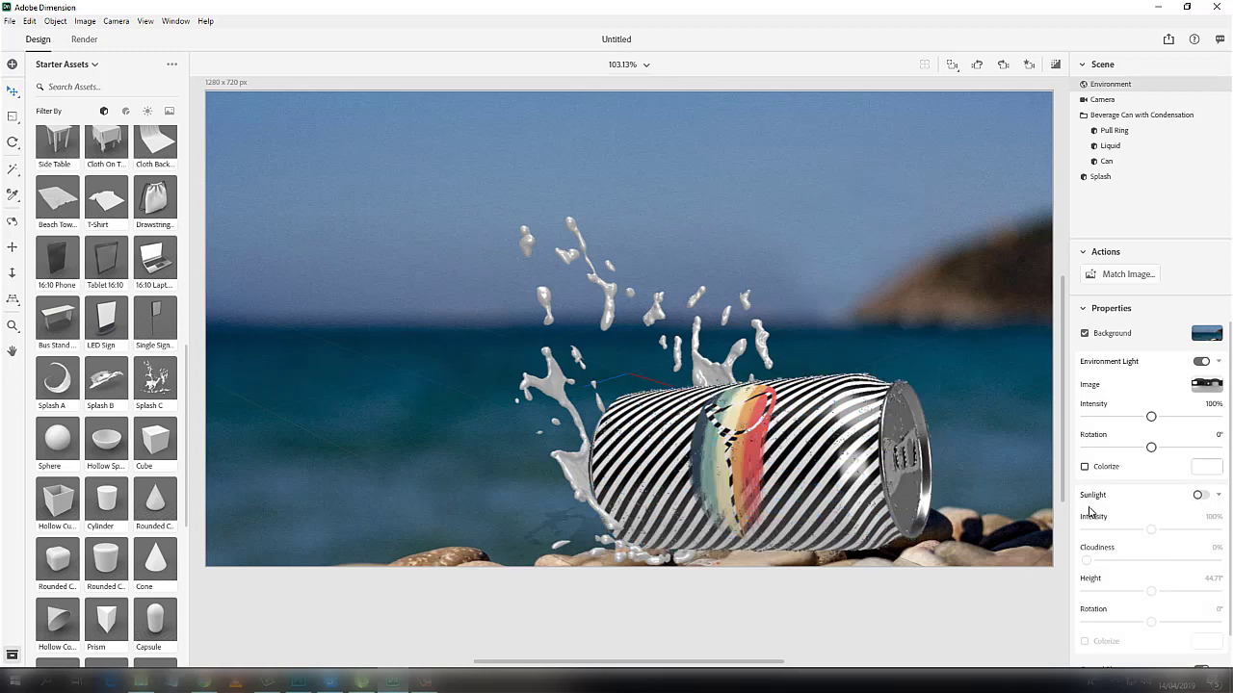
left_click(1199, 495)
left_click_drag(1141, 530, 1196, 531)
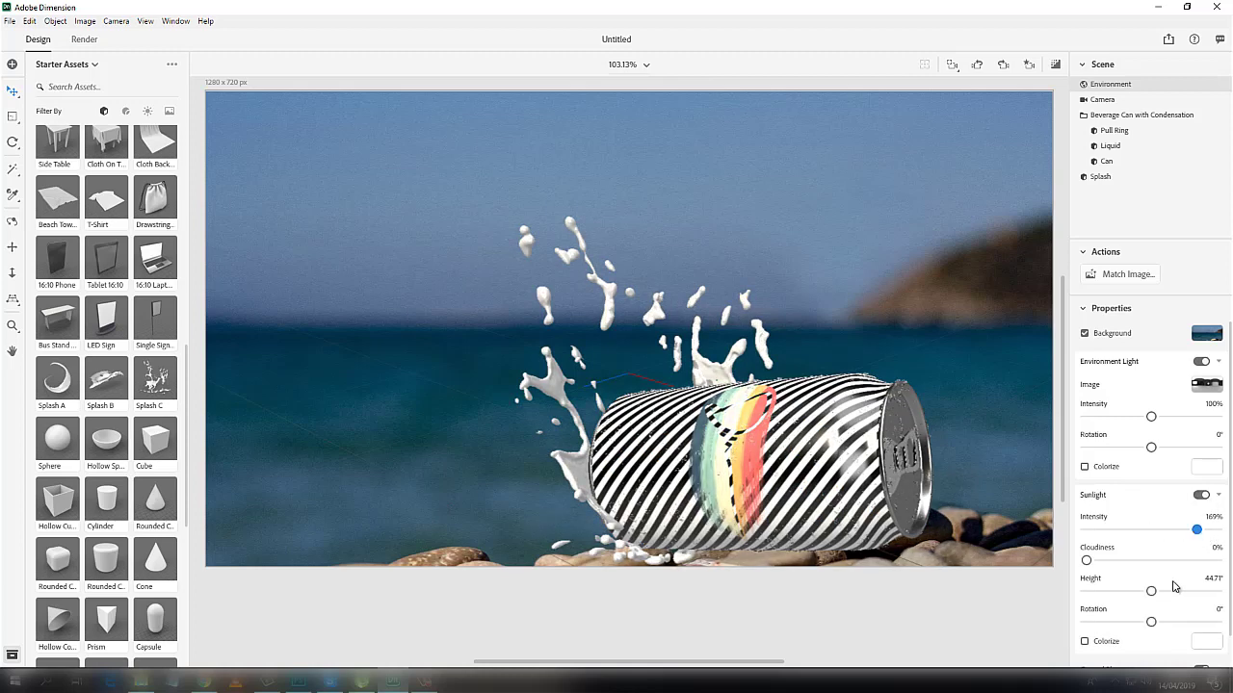
left_click_drag(1088, 563, 1165, 593)
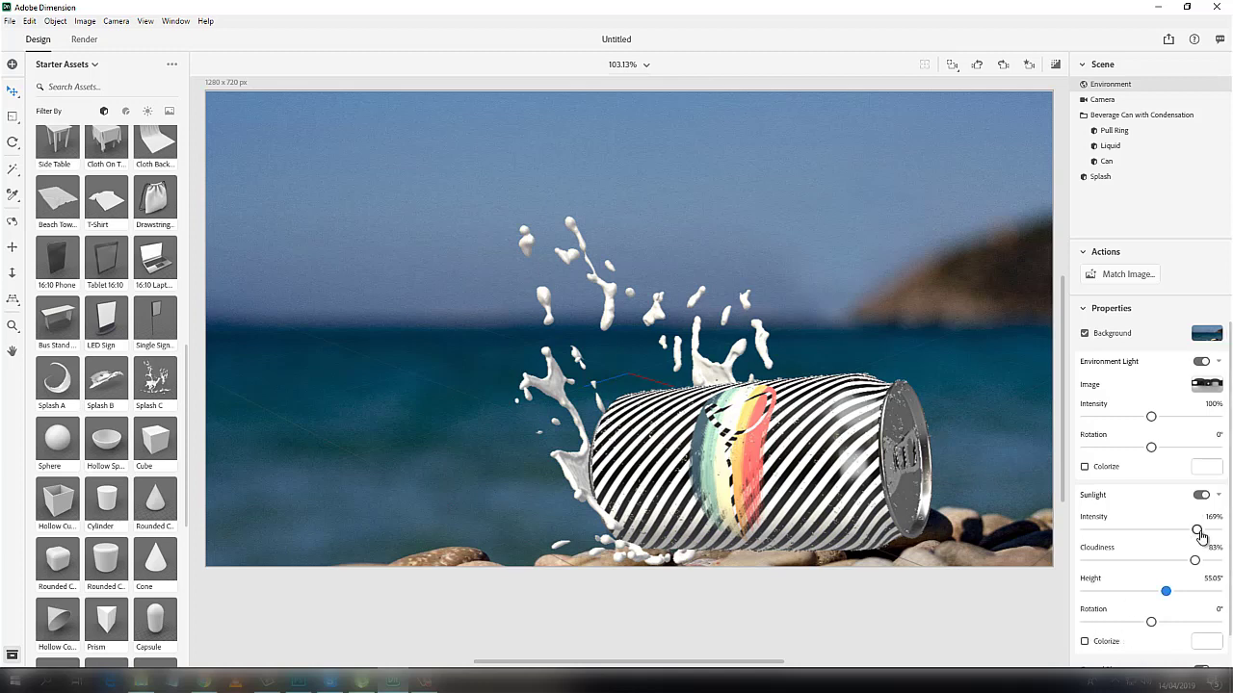
left_click_drag(1197, 531, 1150, 530)
mouse_move(1148, 622)
left_mouse_down()
mouse_move(1098, 622)
mouse_move(1149, 622)
mouse_move(1137, 626)
left_mouse_up()
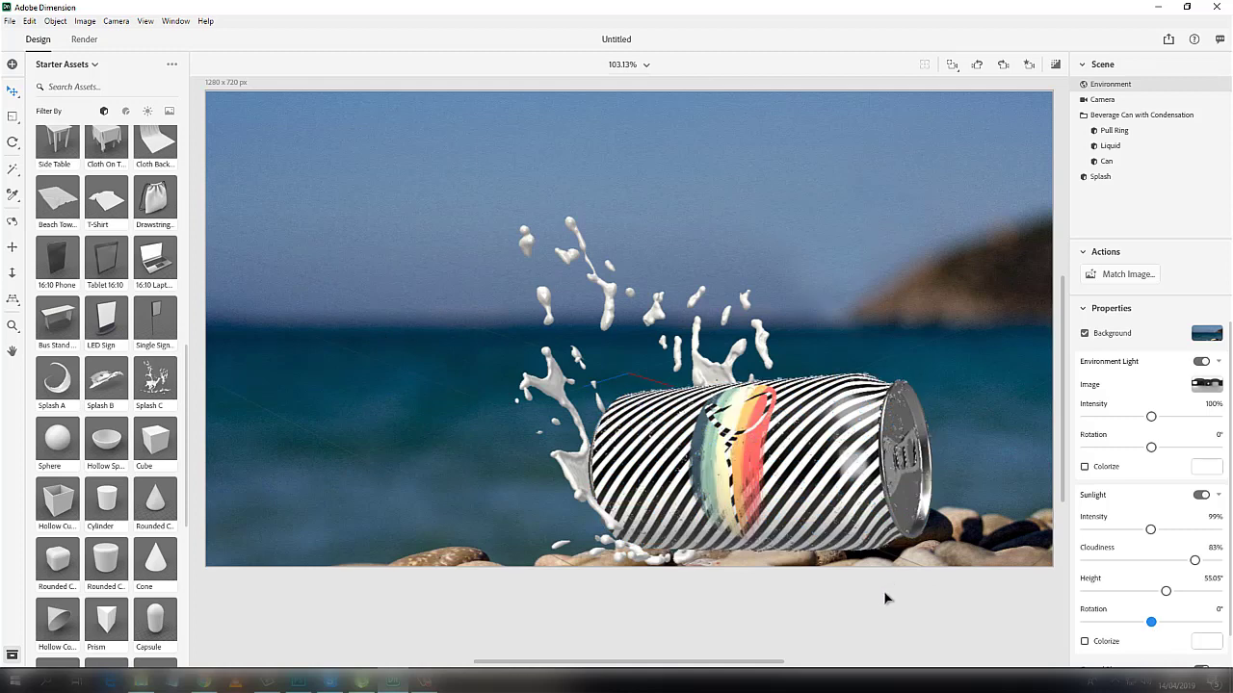
- Apply the Water starter material to the Splash object so it looks clear
left_click(610, 294)
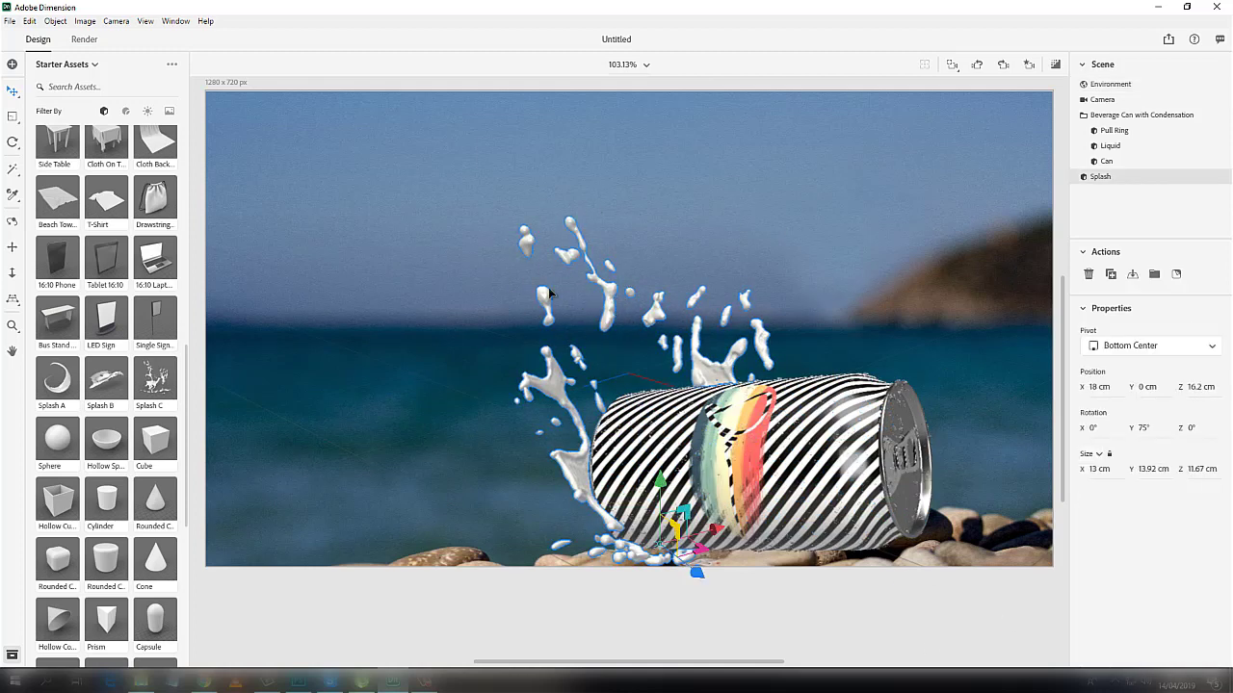
left_click(1093, 208)
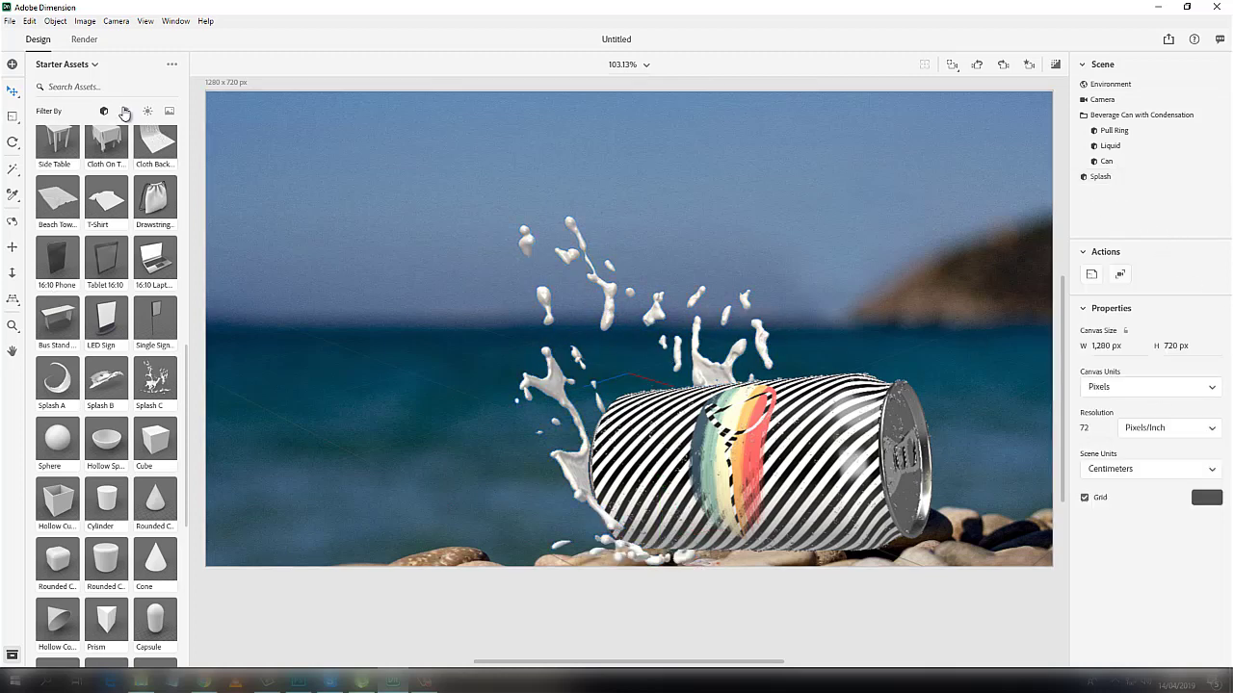
left_click(125, 113)
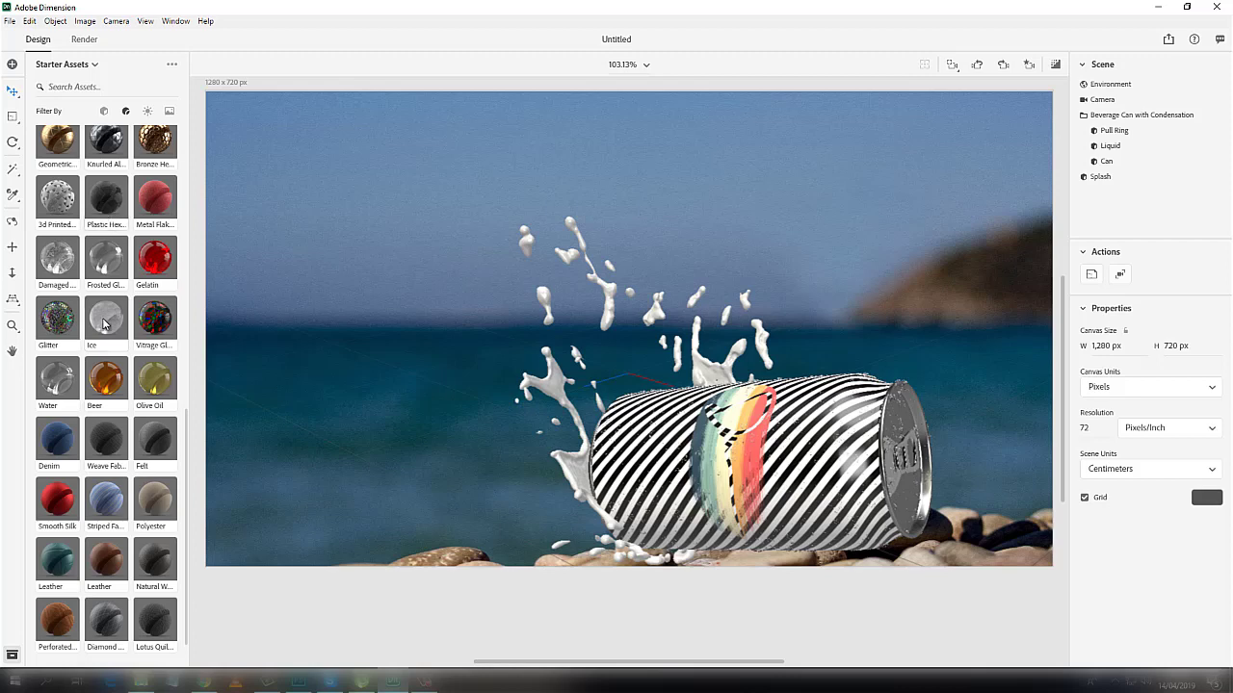
scroll(104, 323, "down", 2)
left_click_drag(56, 343, 1102, 183)
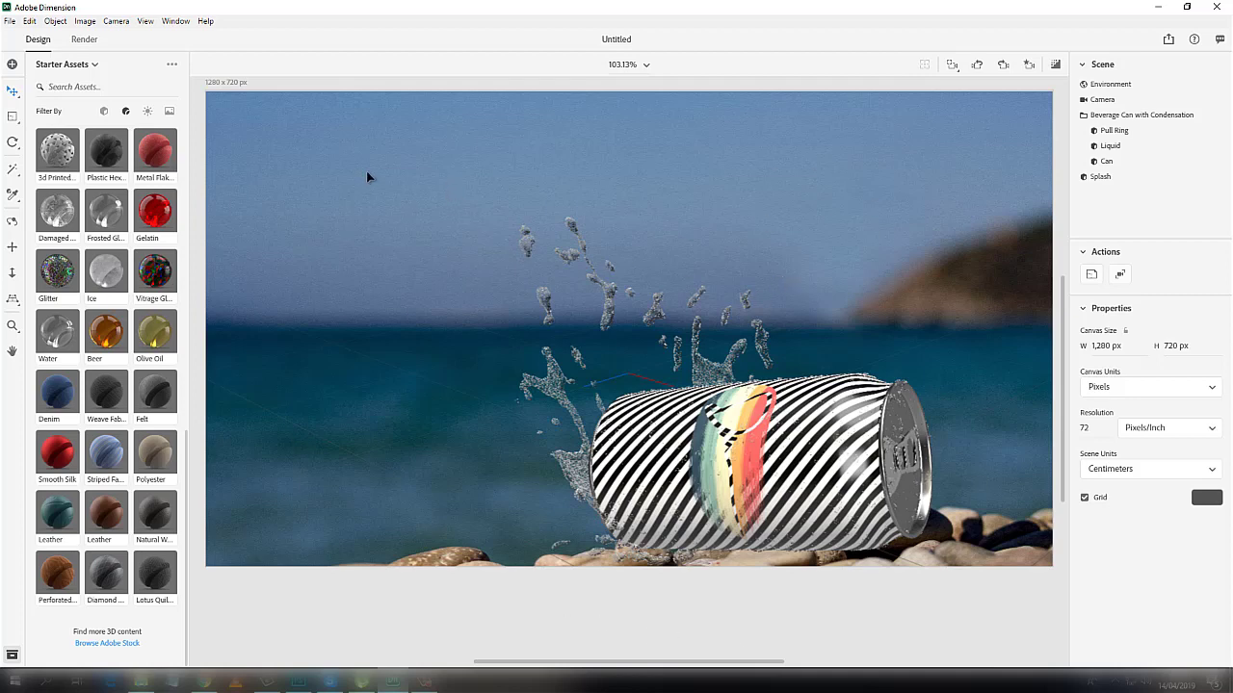
- Render the scene to a 16 bits/channel PSD with export filename 'Tutorial'
left_click(84, 41)
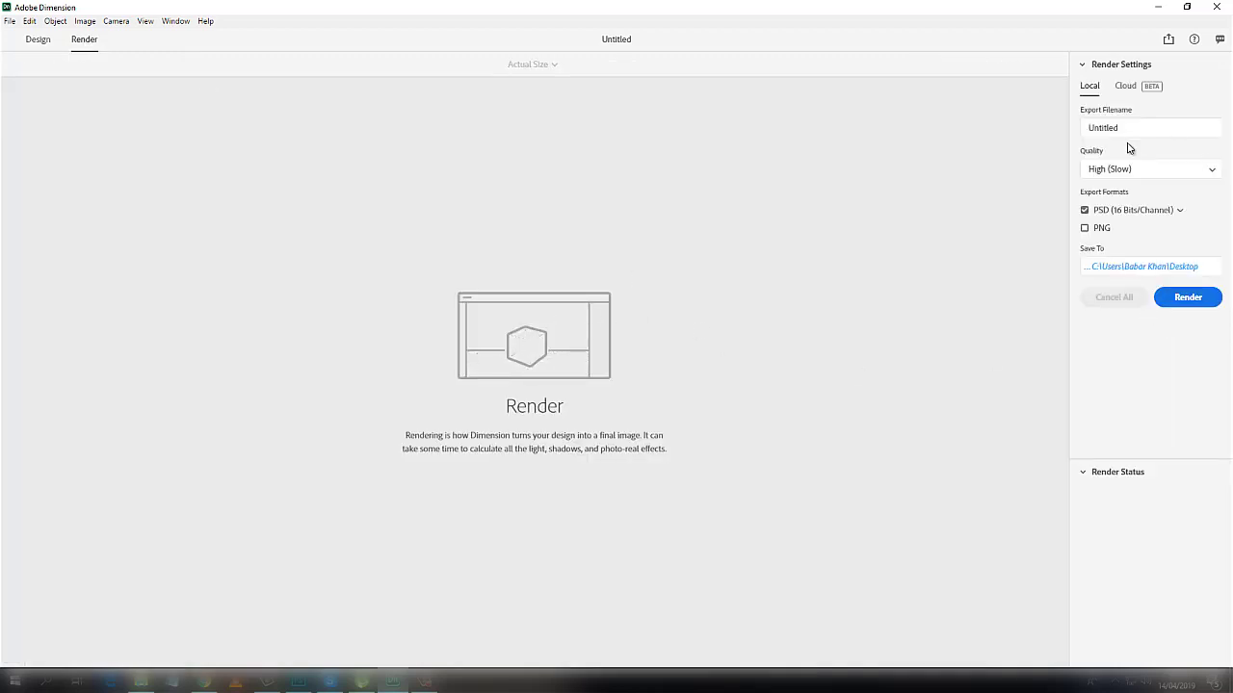
left_click_drag(1089, 128, 1144, 128)
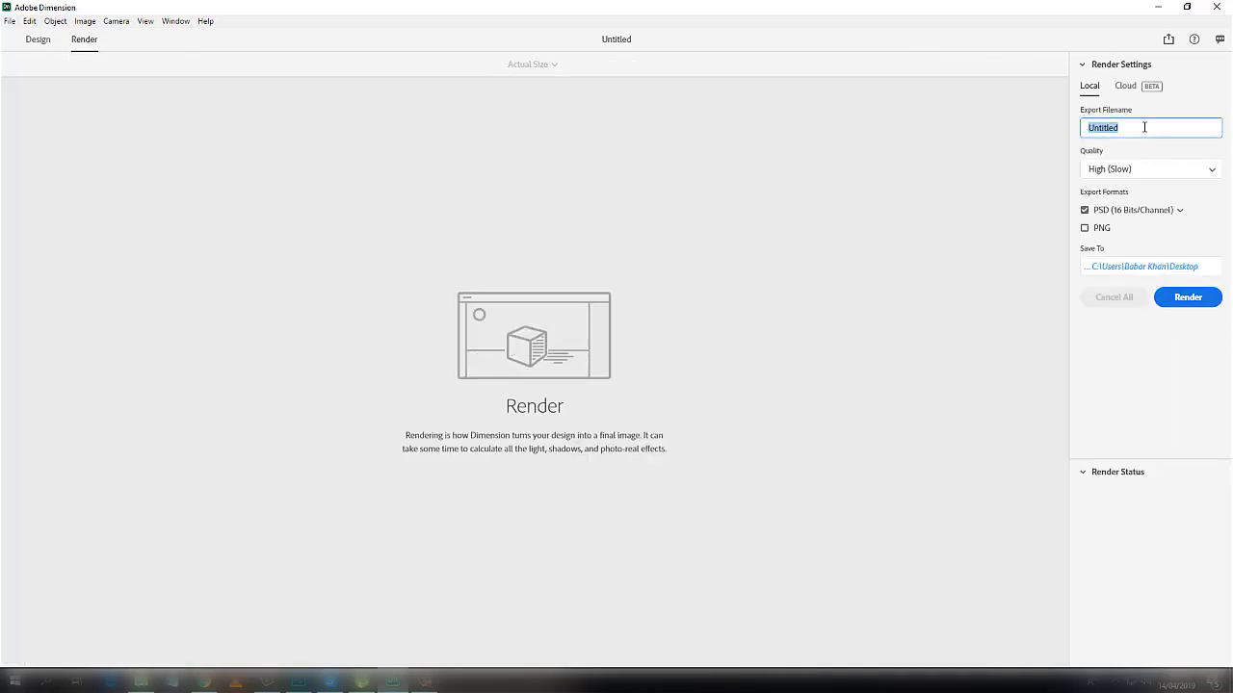
type("Tutorial")
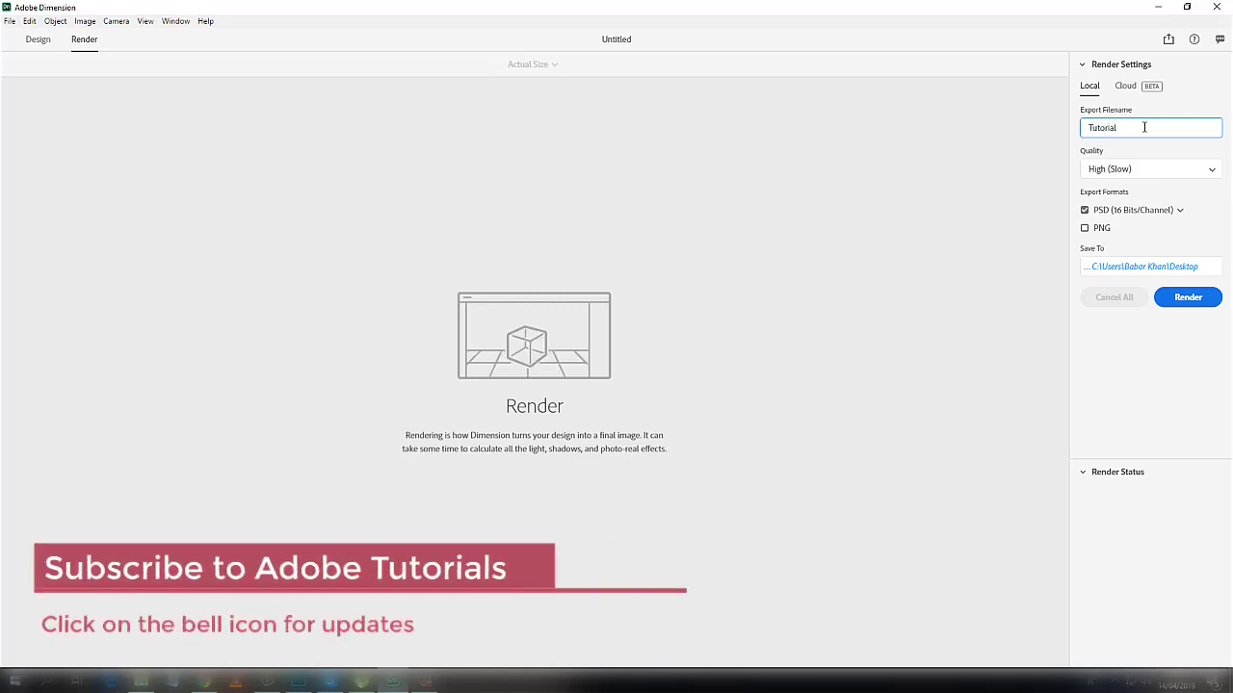
left_click(1179, 211)
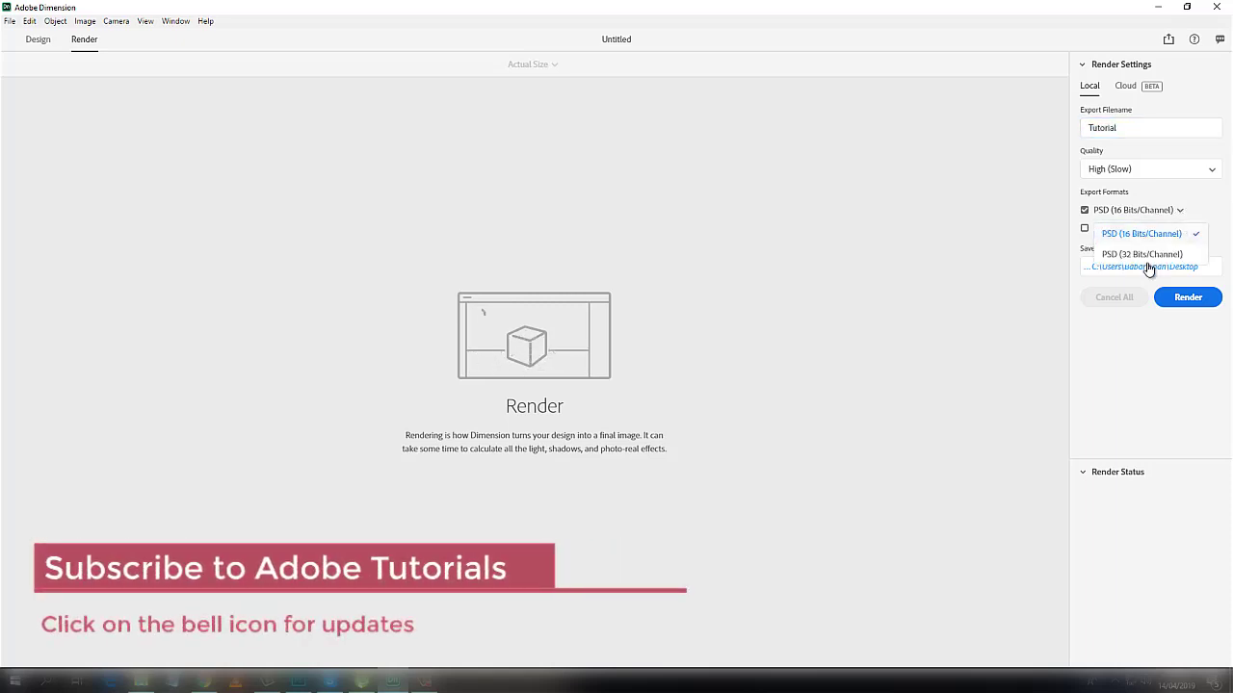
left_click(1184, 213)
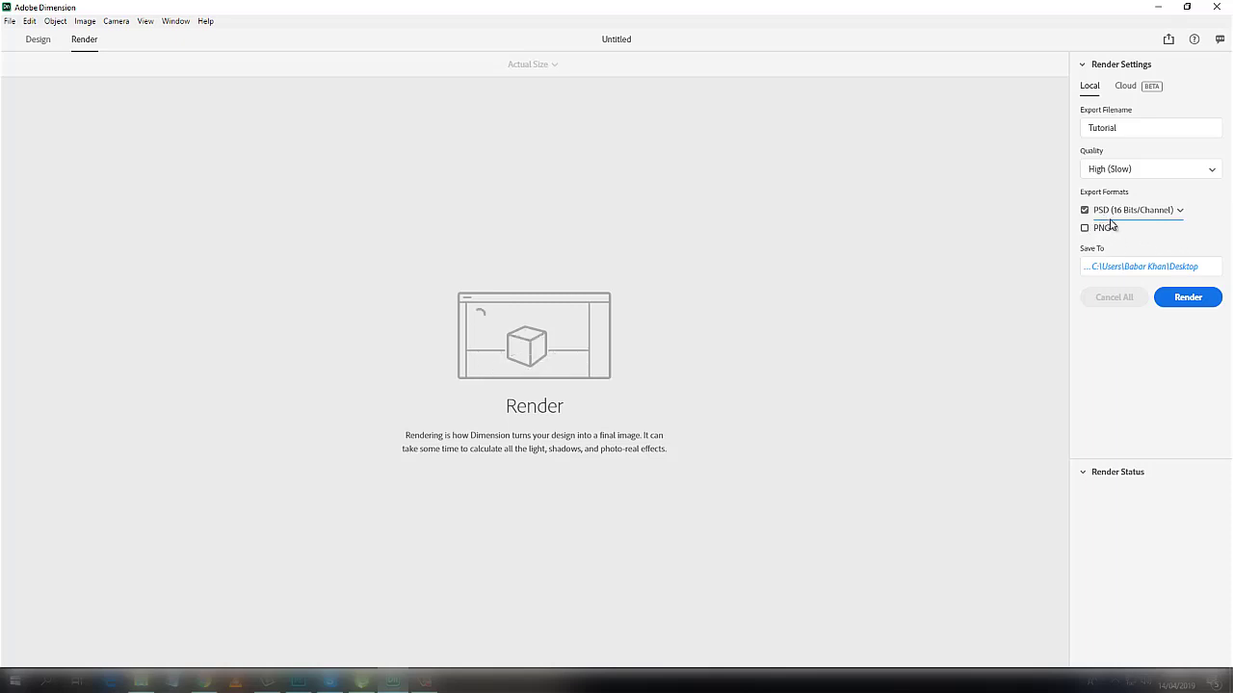
left_click(1197, 299)
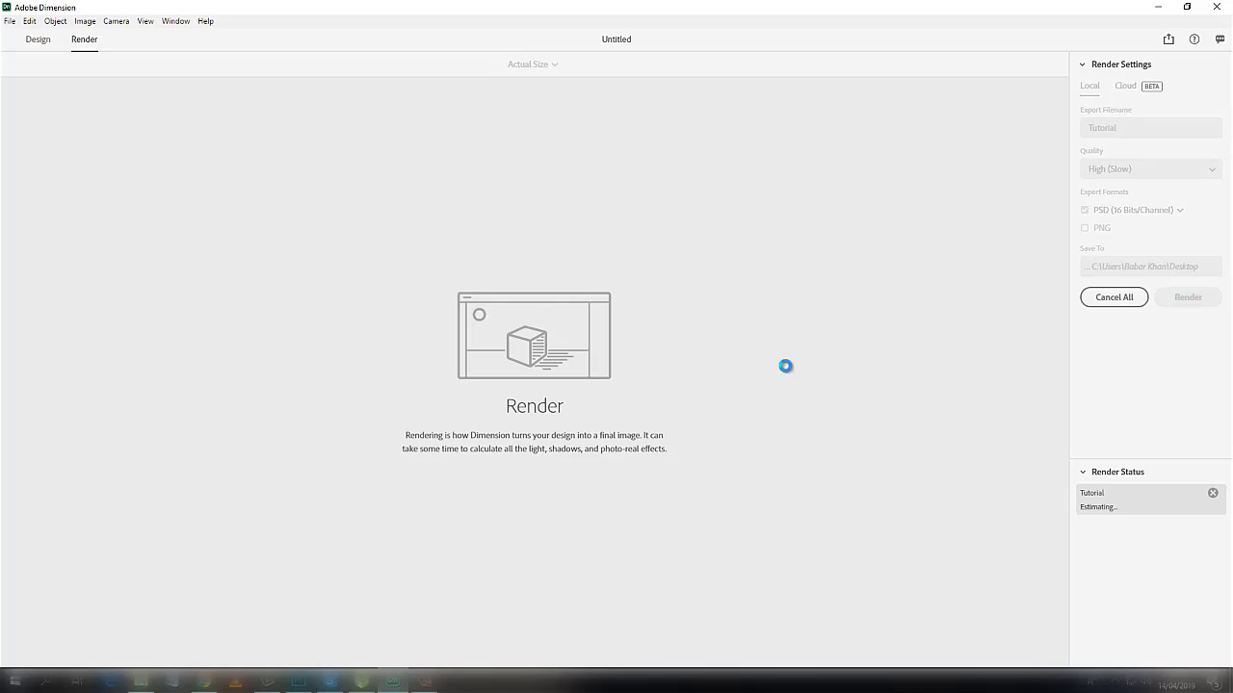